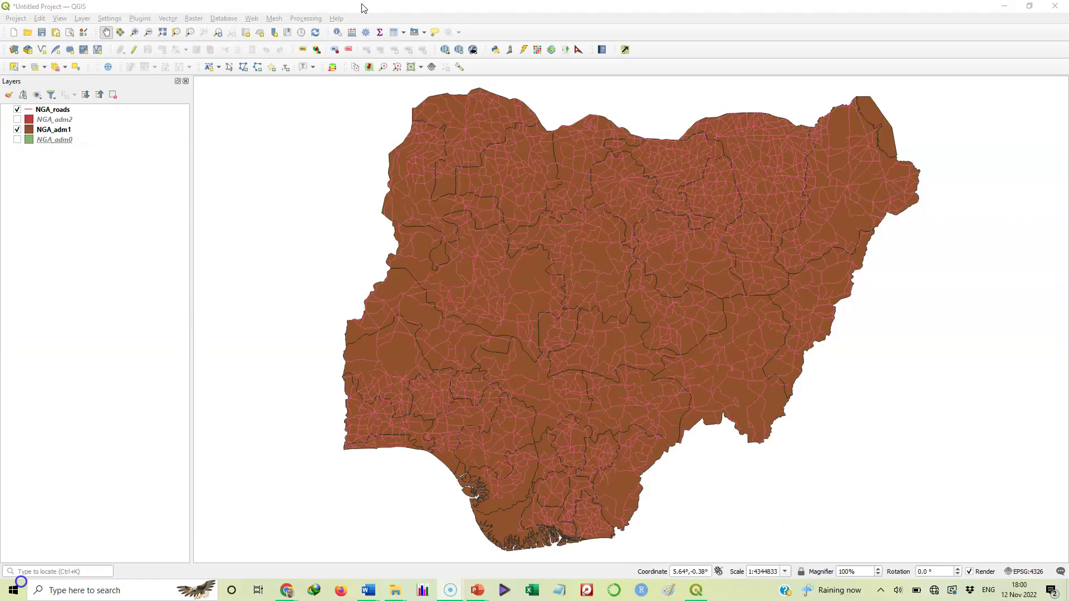
click(360, 6)
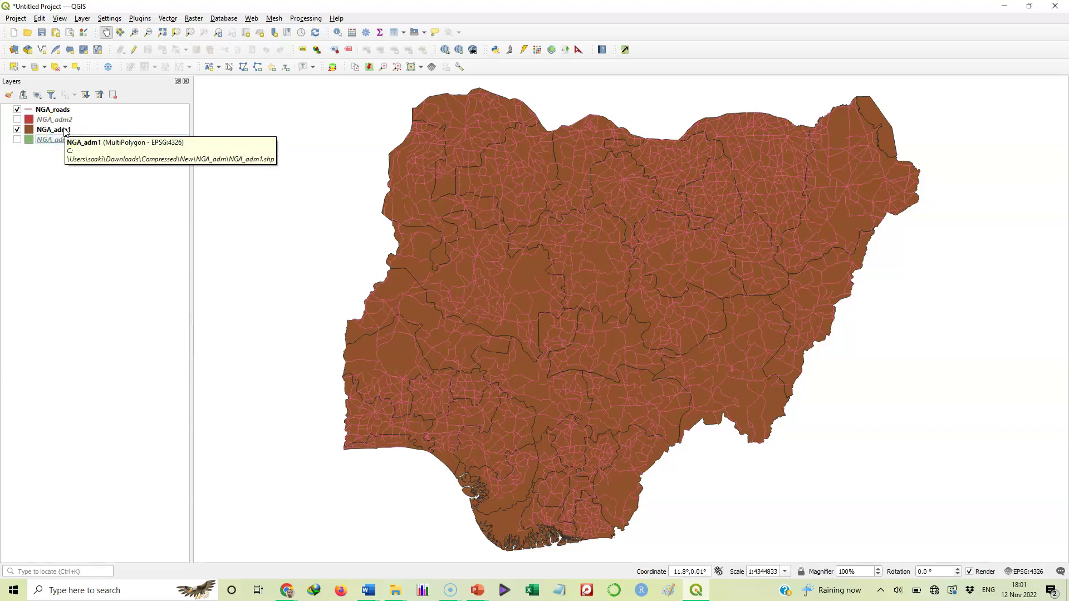
click(65, 130)
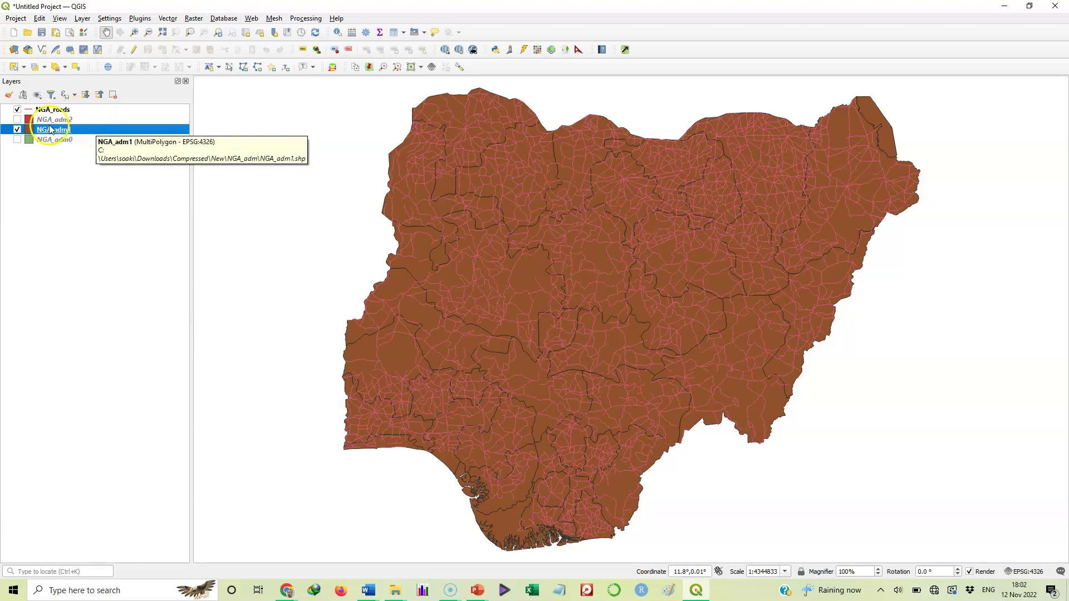
click(73, 109)
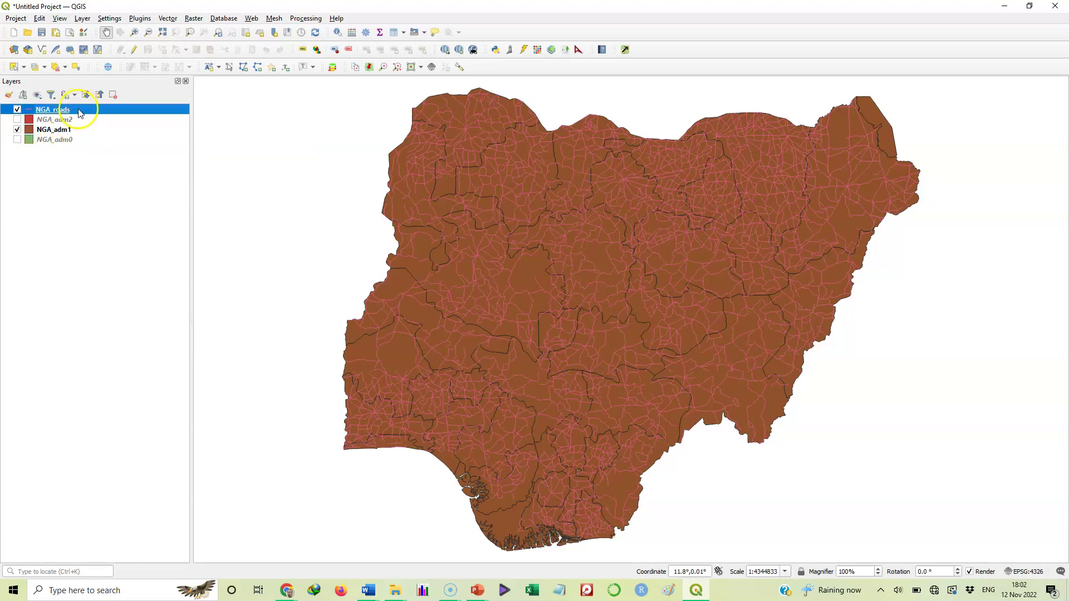
click(77, 120)
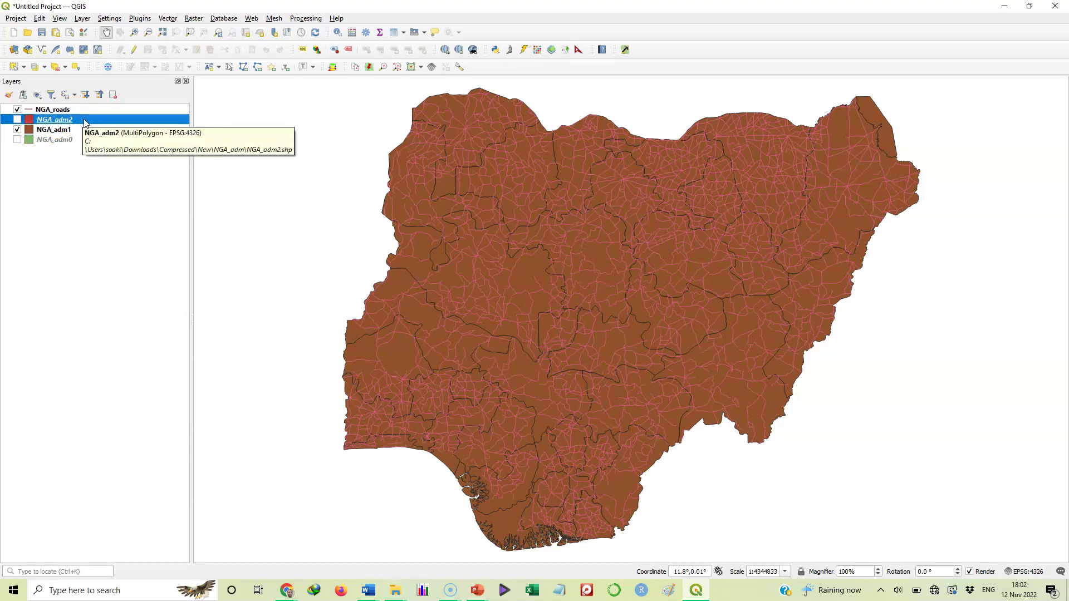
click(59, 131)
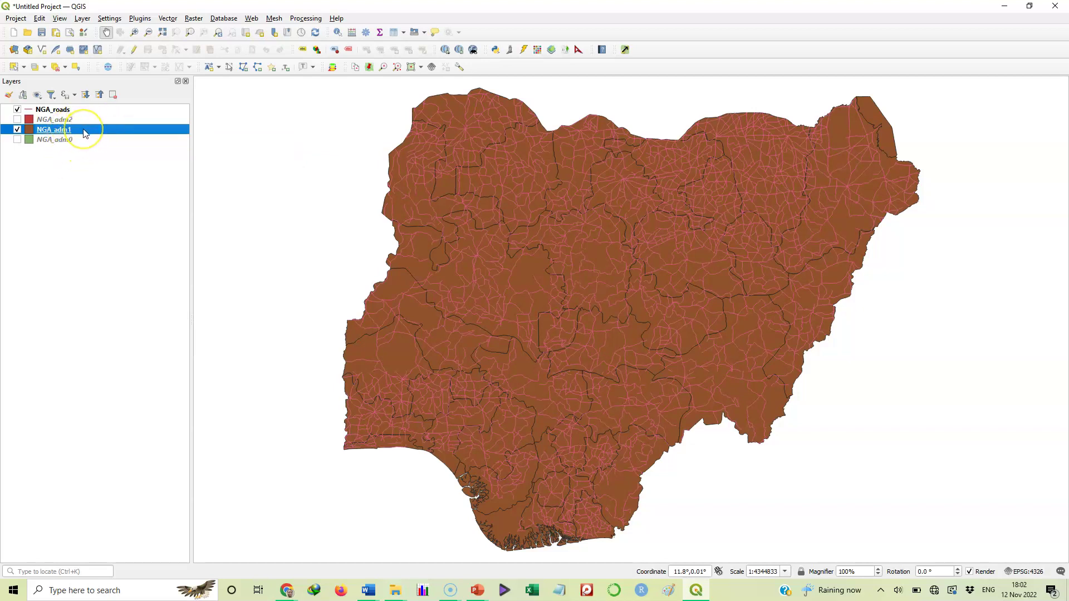
right_click(86, 133)
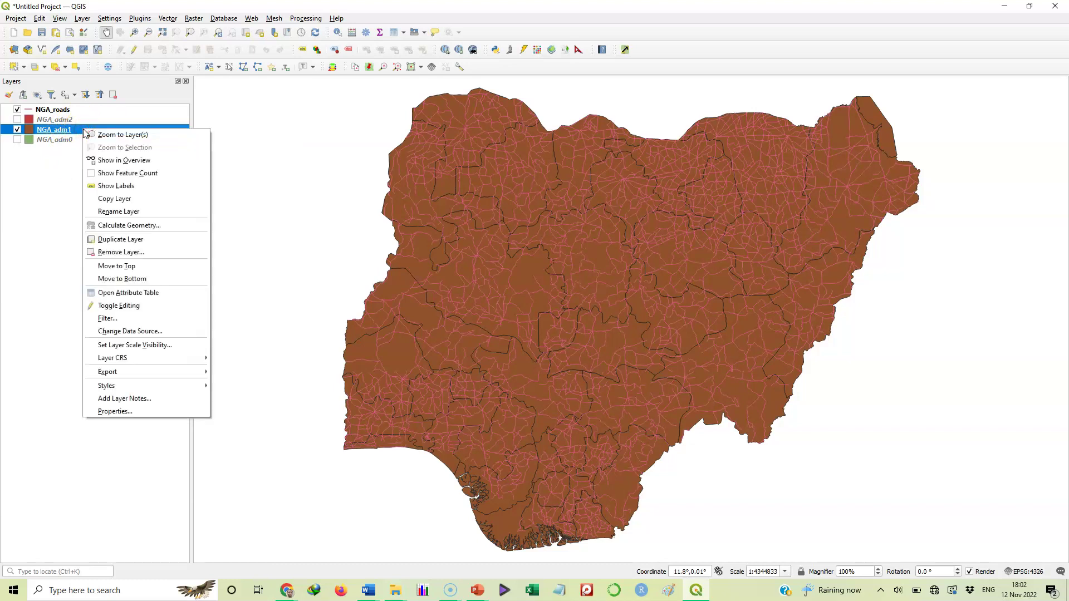
click(154, 417)
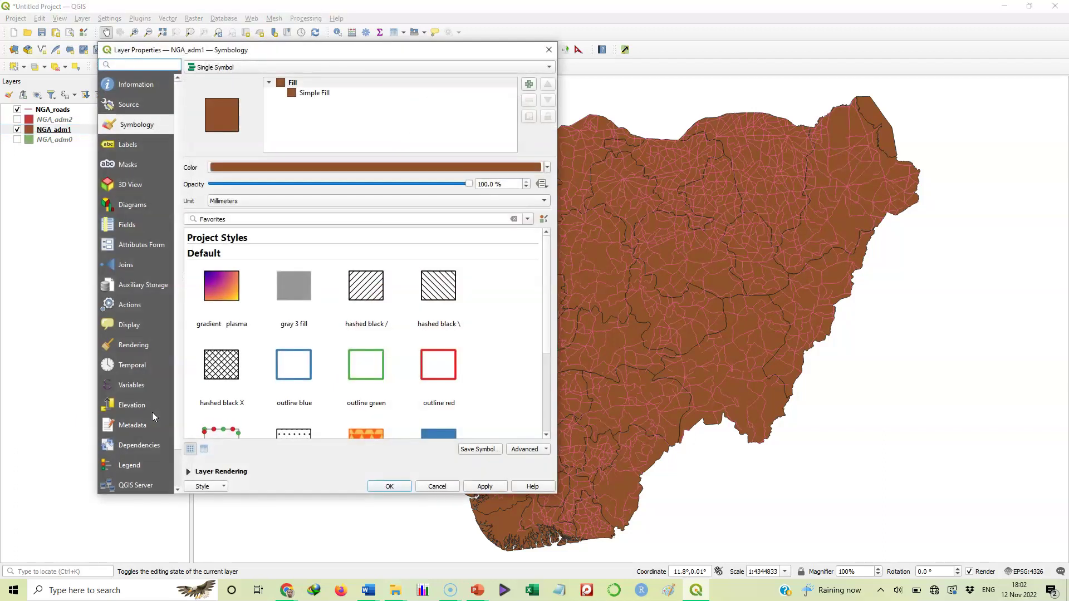
click(303, 206)
click(548, 51)
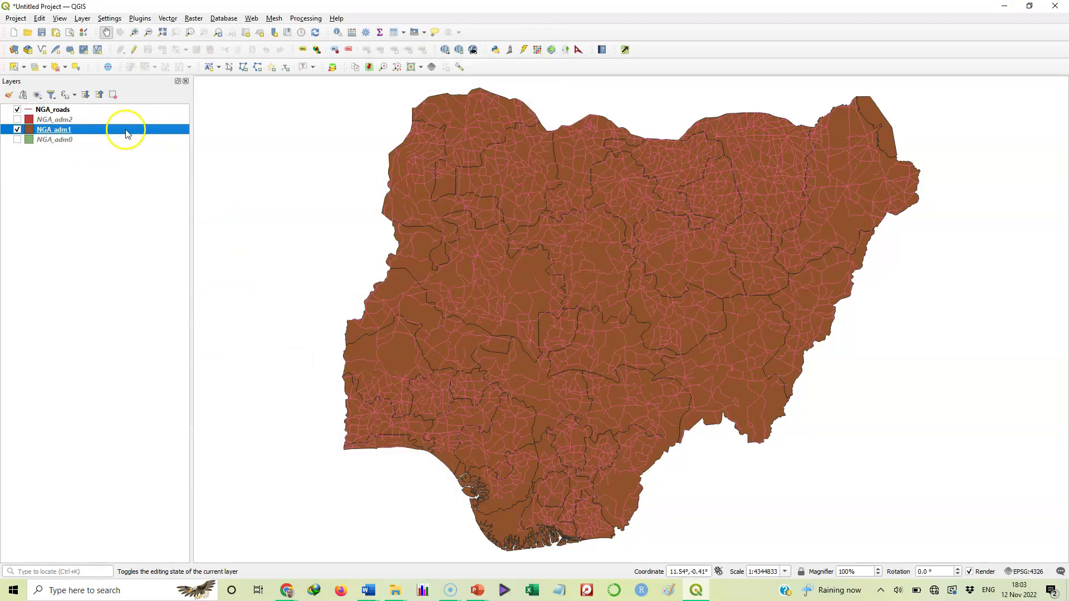
click(91, 129)
- Open NGA_adm1's Symbology and show its Simple Fill settings (brown fill, black 0.26 mm stroke)
double_click(91, 129)
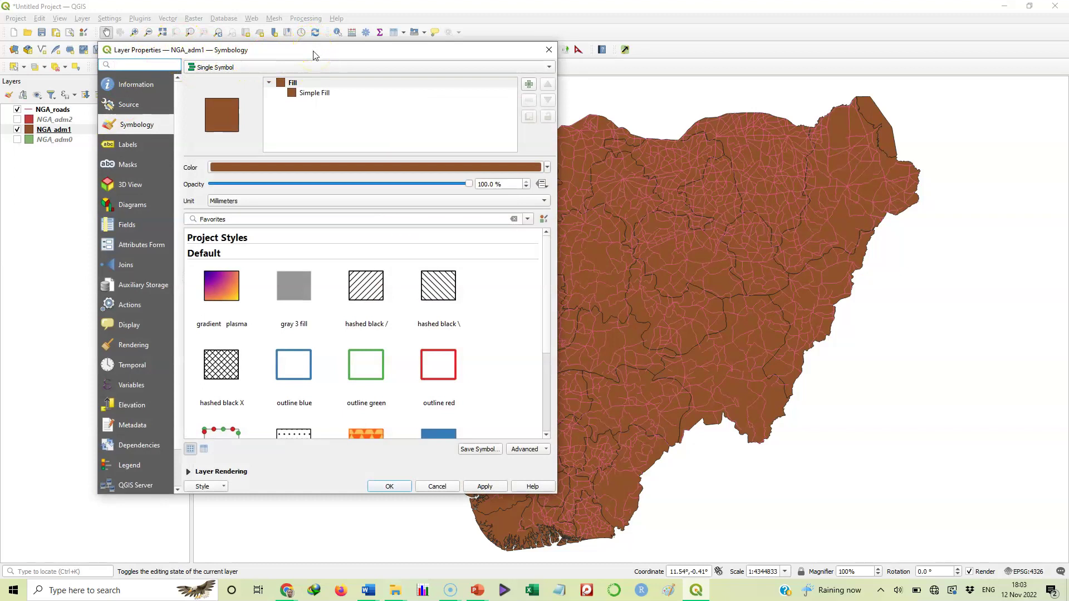
drag(314, 52, 331, 57)
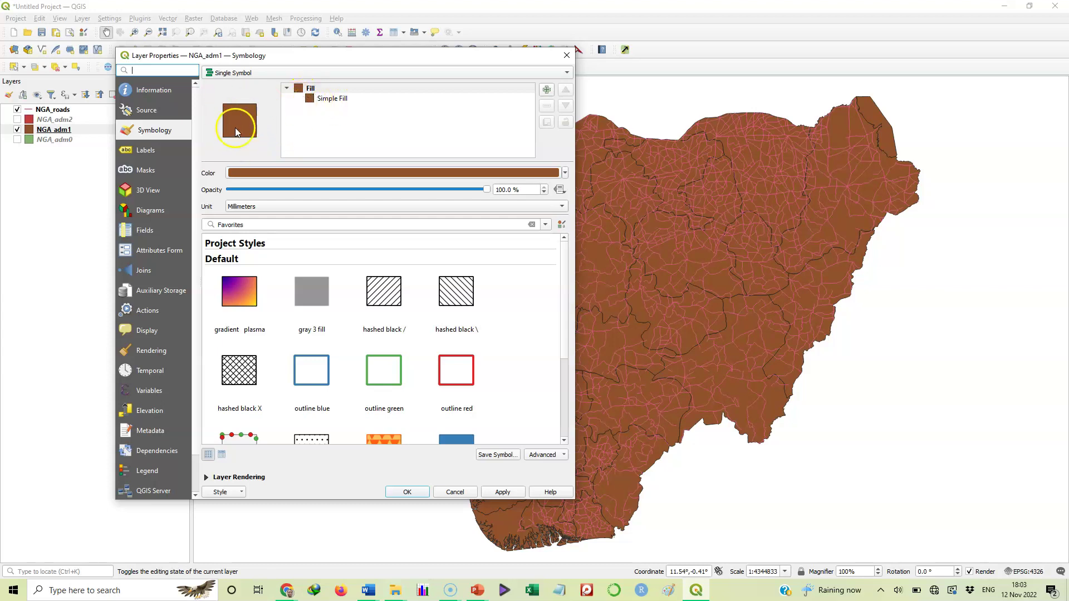
click(342, 99)
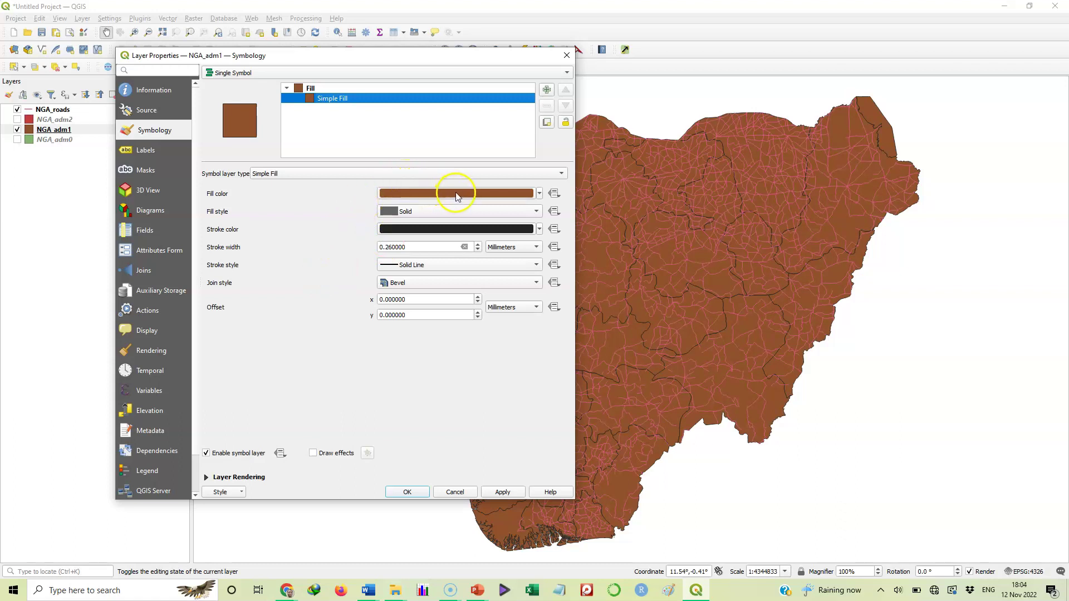
- Bring up the Select Fill Color dialog for the current brown #91522d state fill
mouse_move(465, 193)
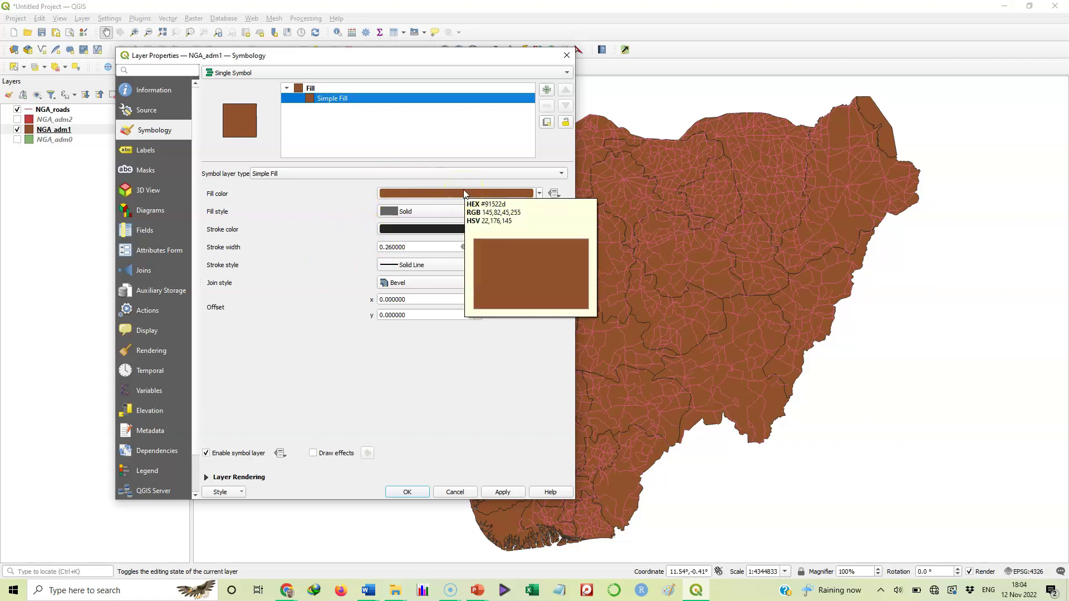
click(540, 194)
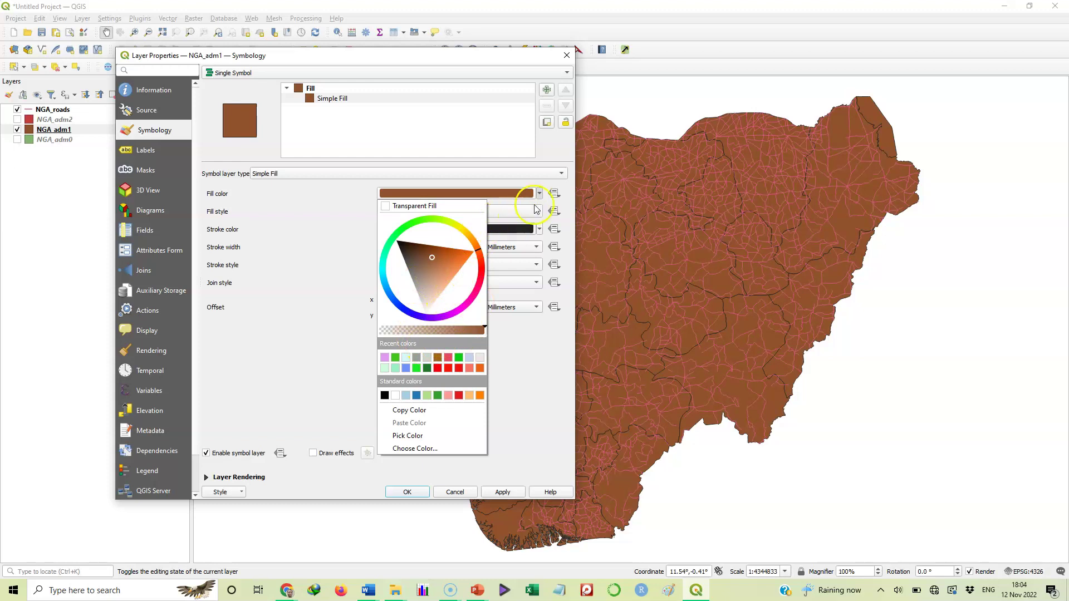
click(539, 193)
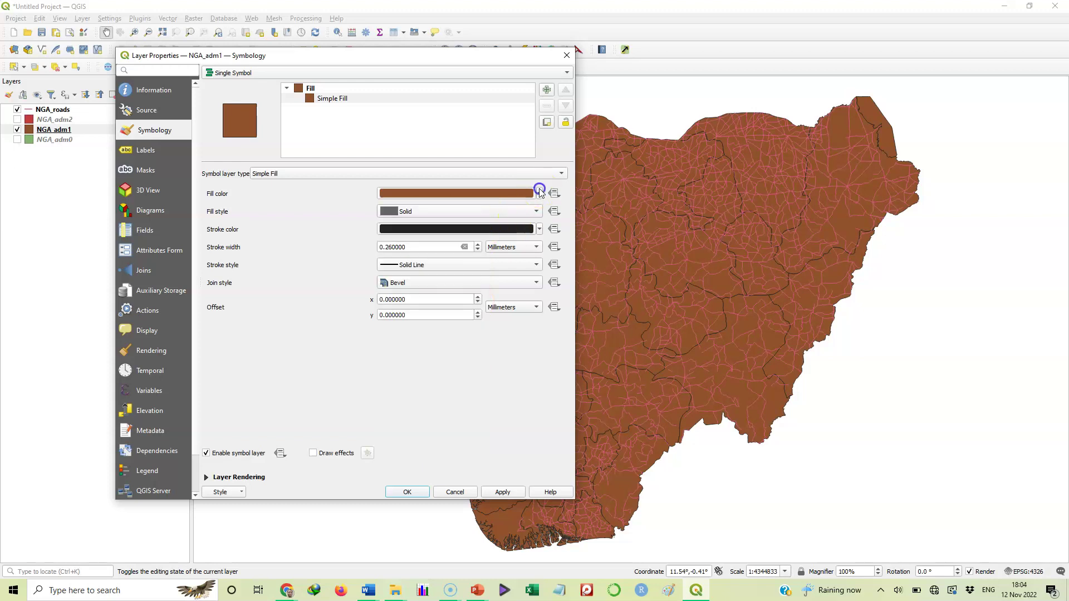
click(480, 194)
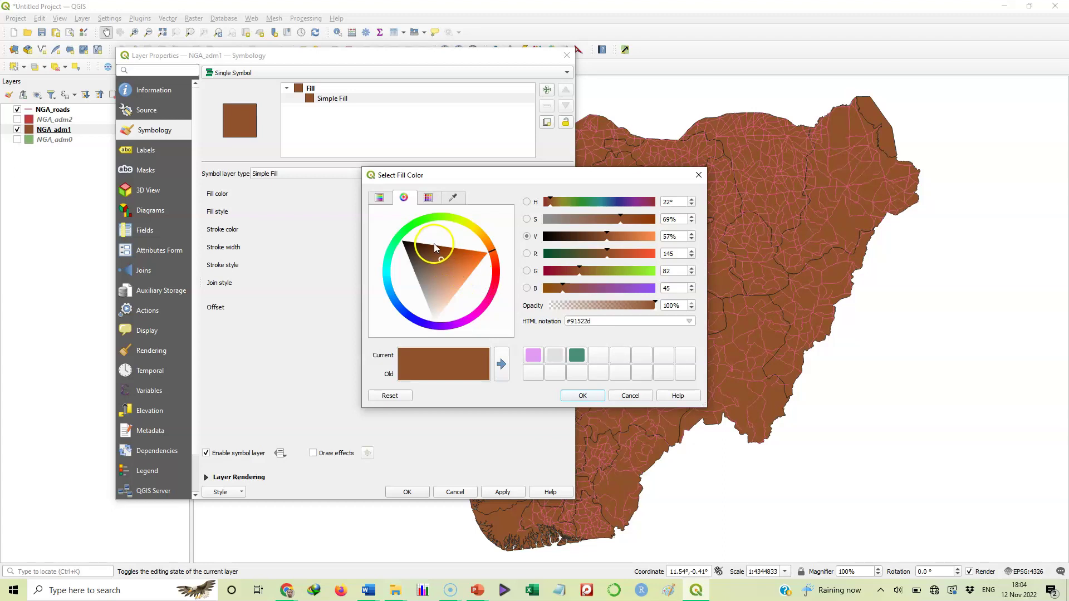
- Browse the colour picker's recent colours, colour wheel and colour square views
click(428, 198)
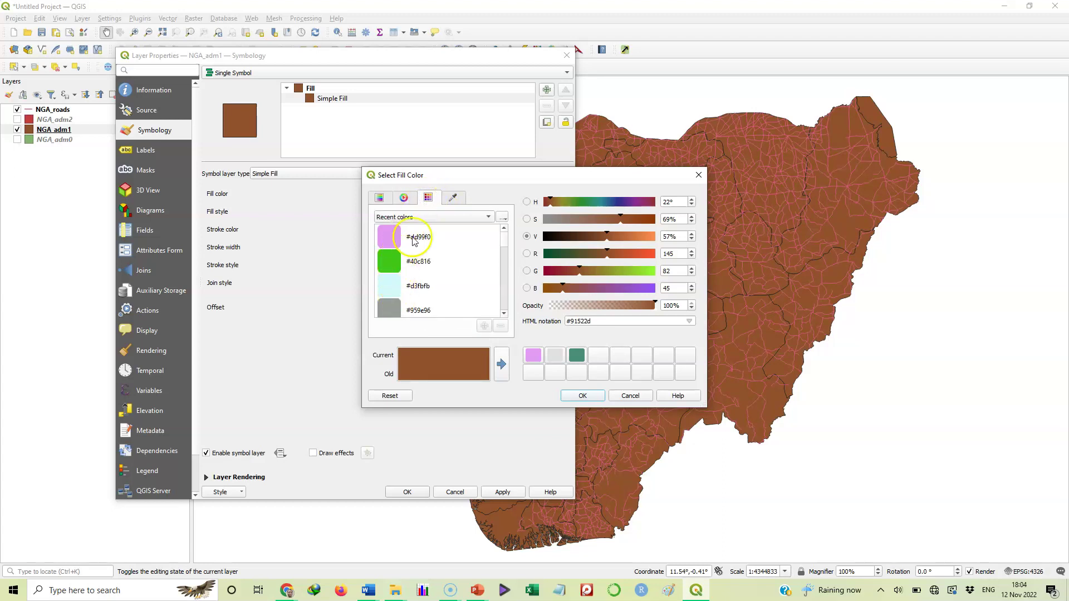
click(404, 196)
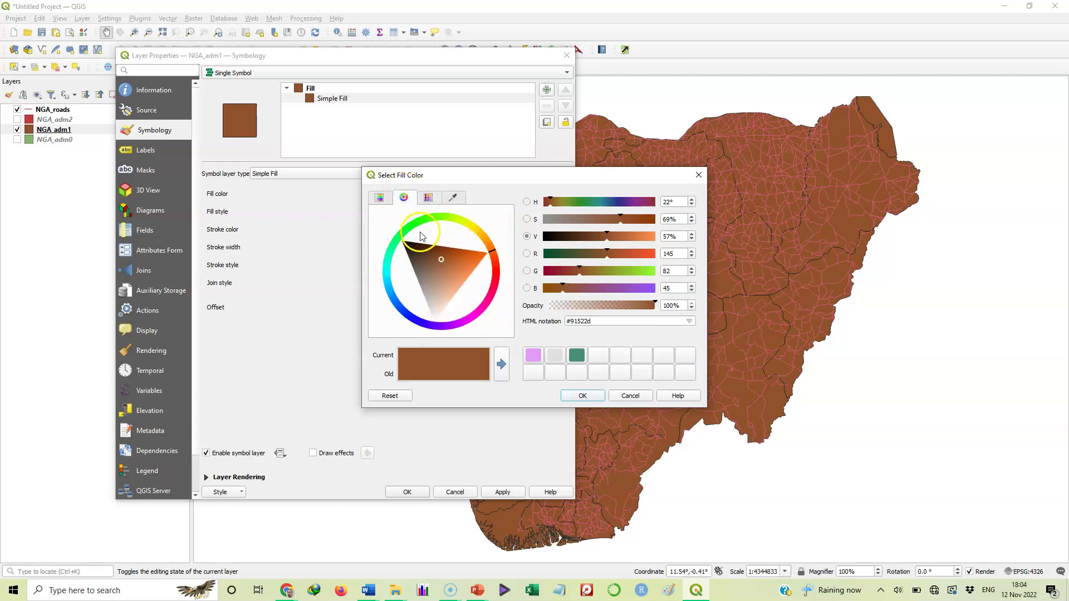
click(380, 198)
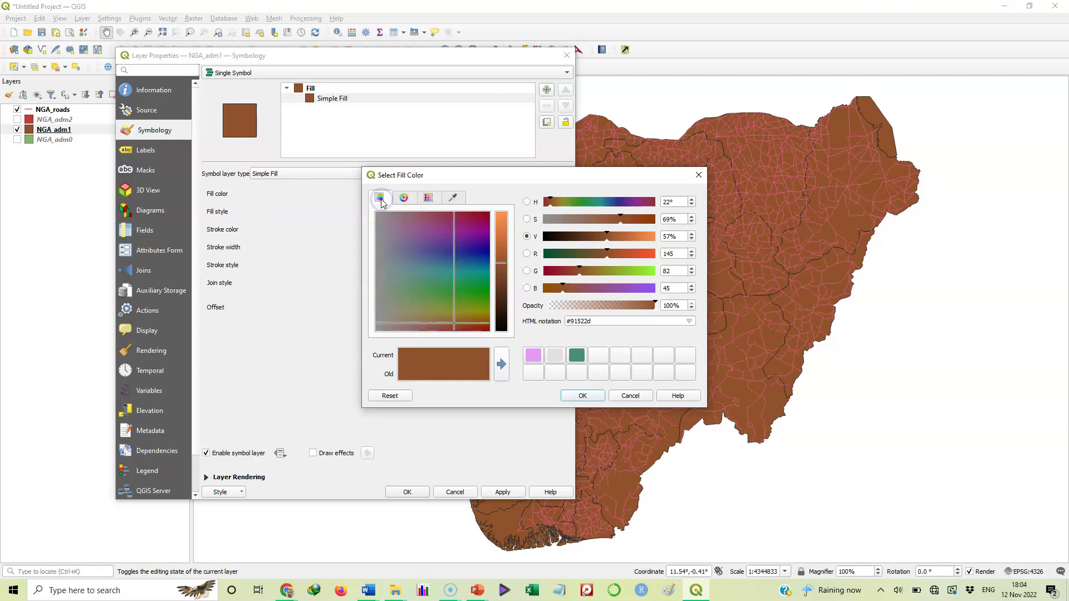
click(428, 199)
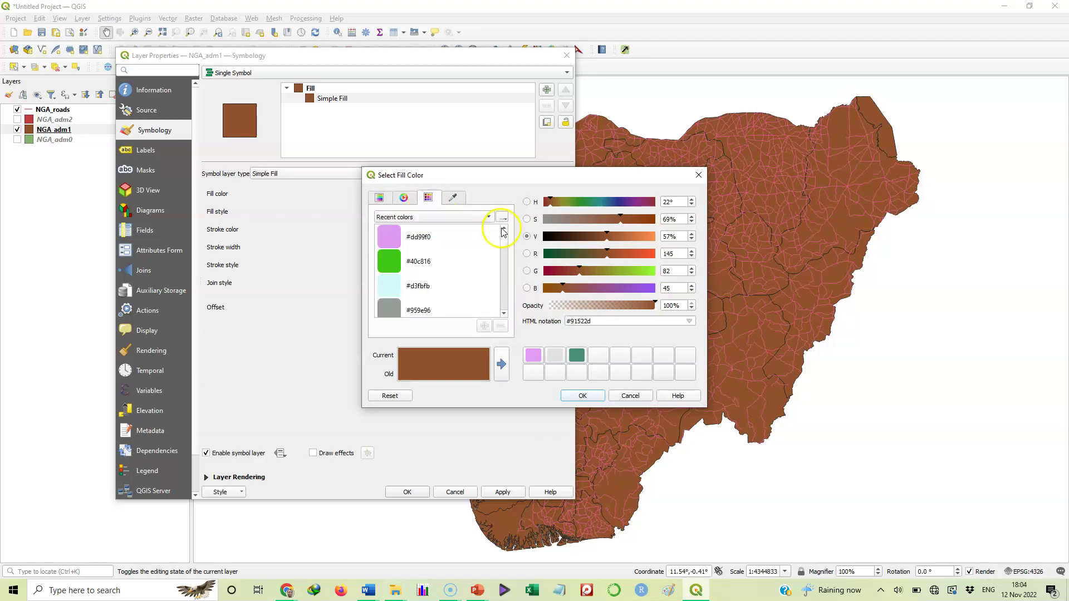
click(505, 301)
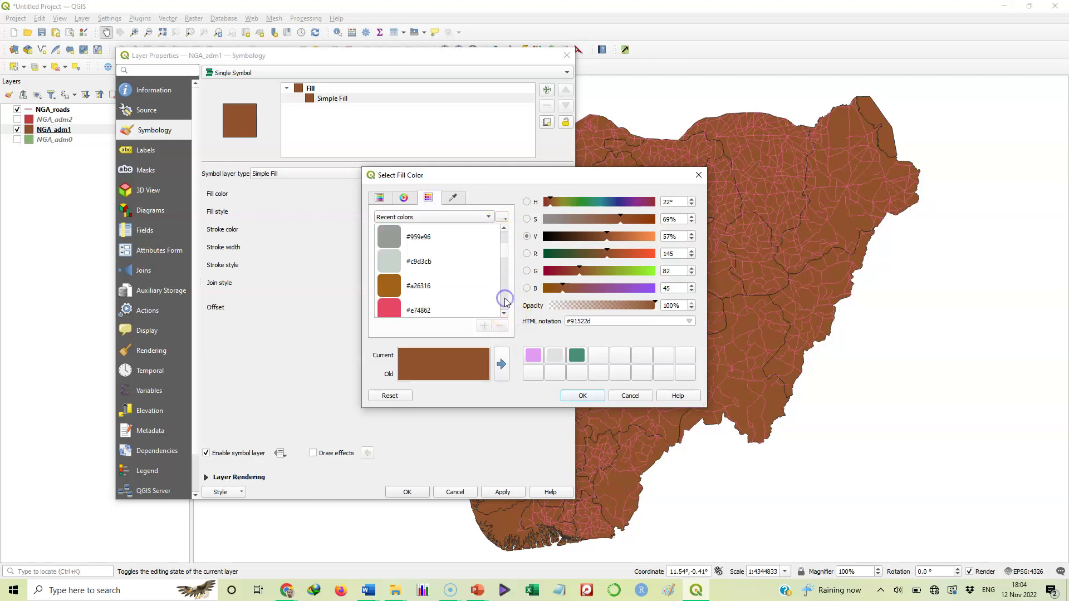
click(505, 301)
click(506, 300)
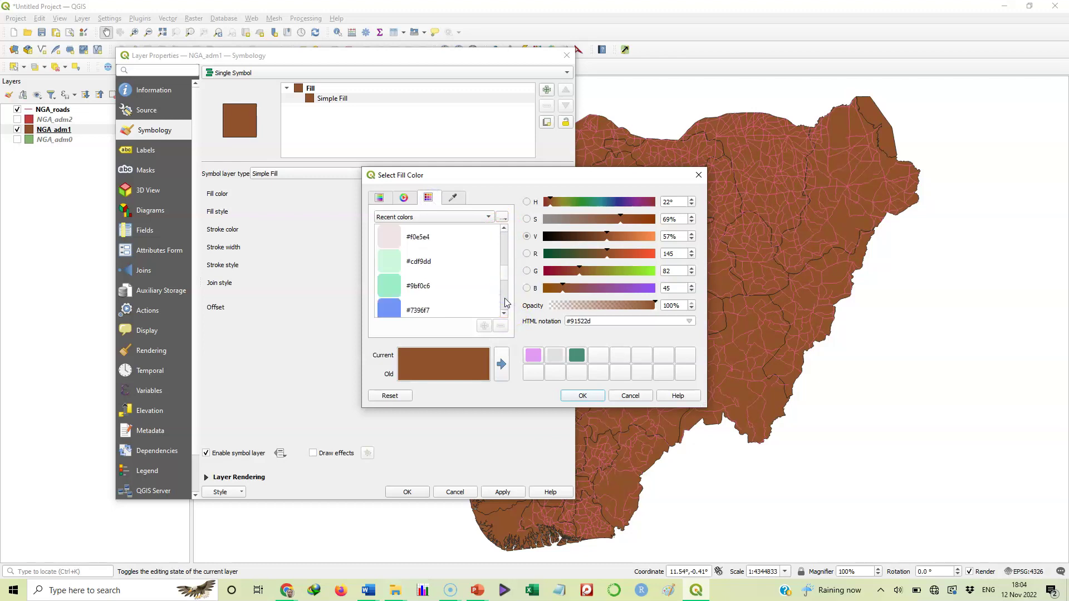
click(502, 277)
- Pick pale green #cdf9dd as the fill and save it as a custom swatch
click(392, 268)
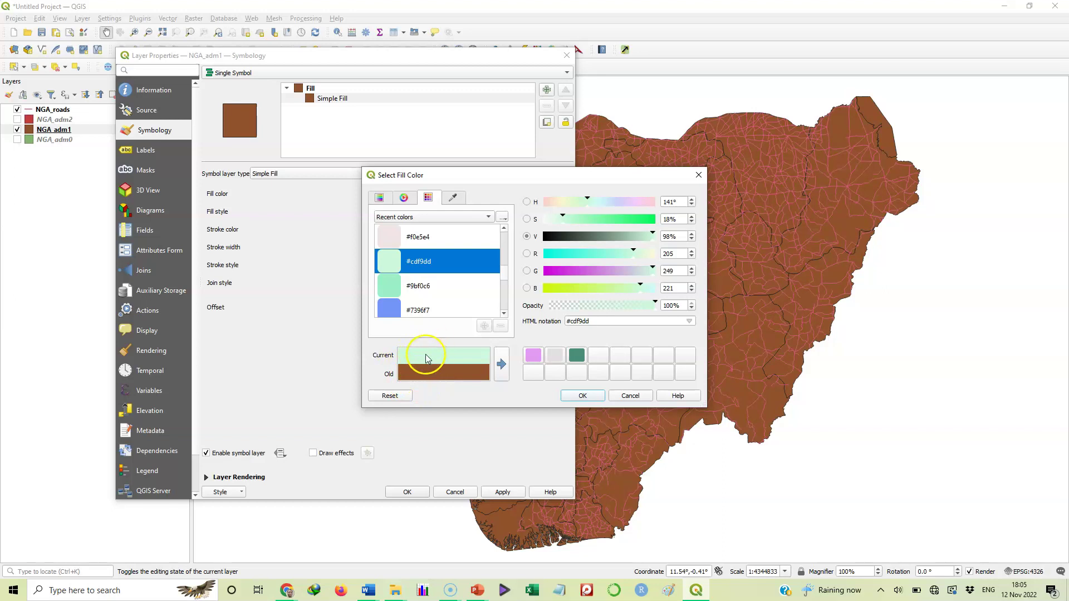
click(502, 369)
click(532, 358)
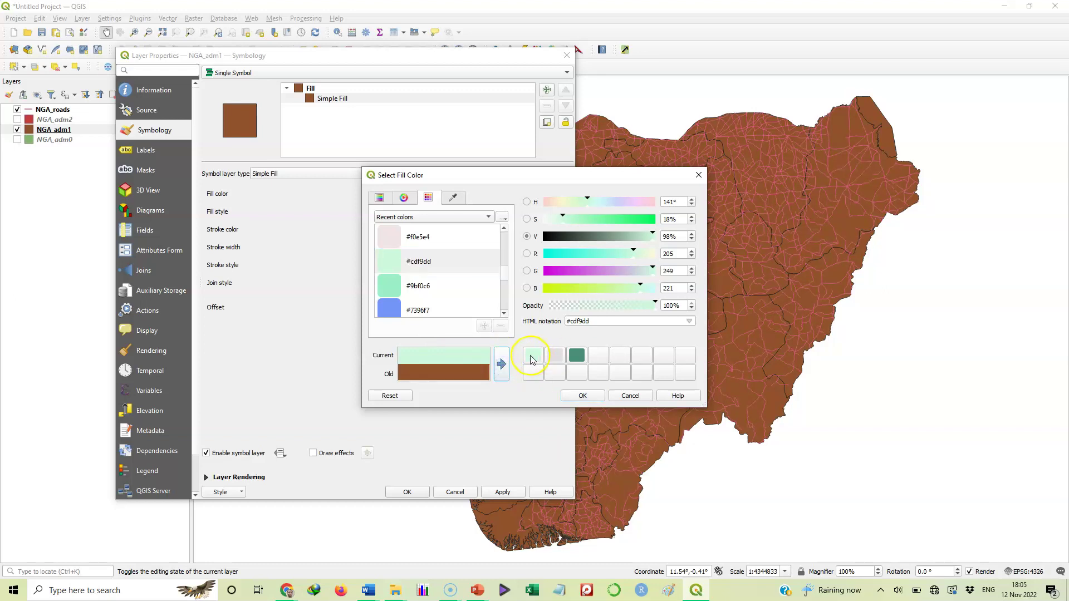
mouse_move(532, 359)
- Apply the pale green fill, then switch to the light pink recent colour and apply it
click(583, 396)
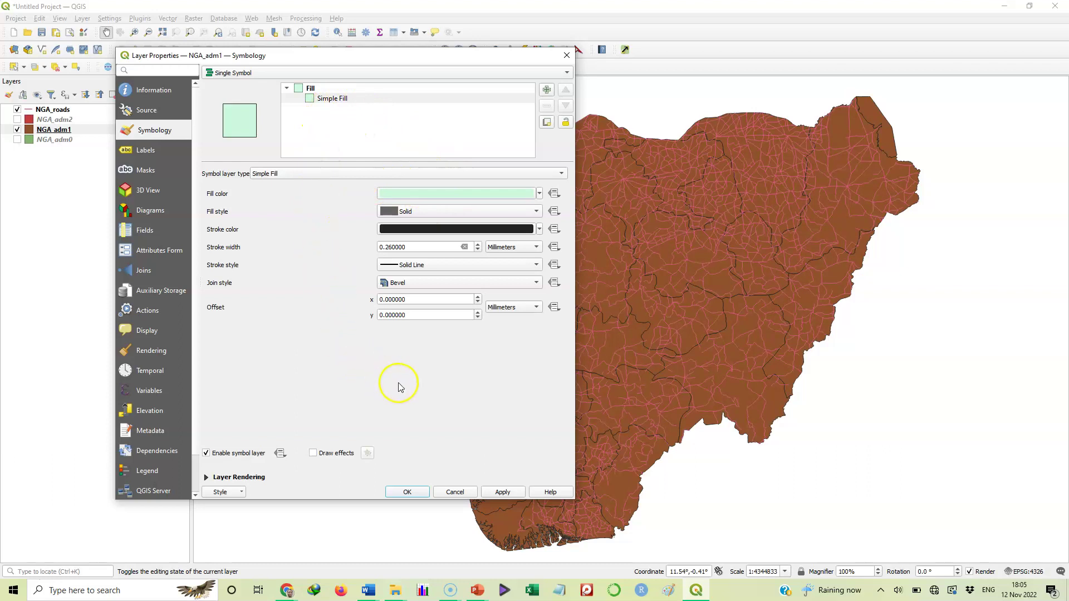
click(502, 492)
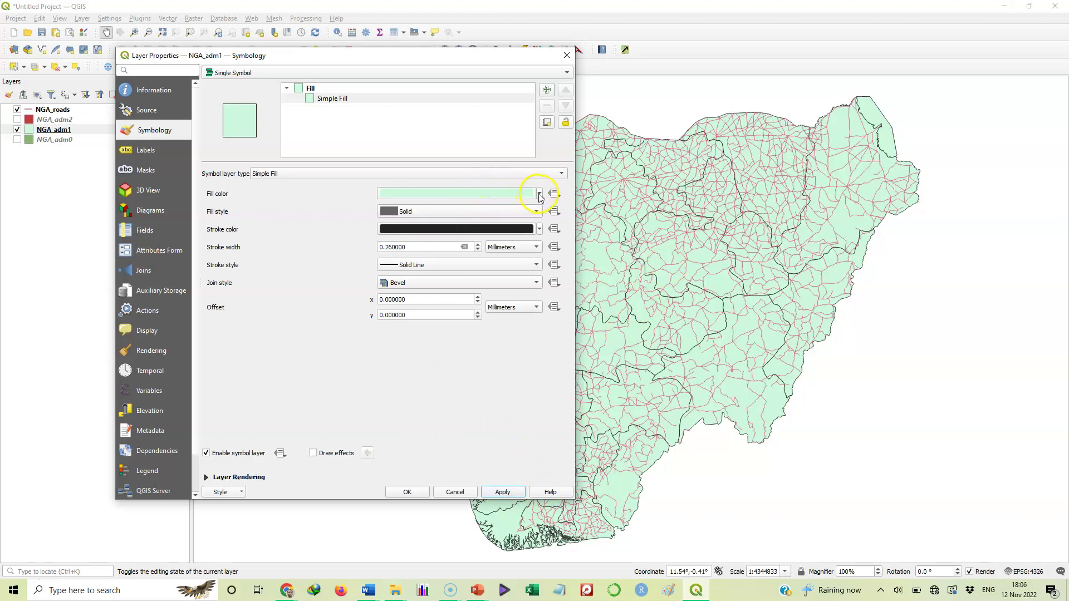
click(539, 195)
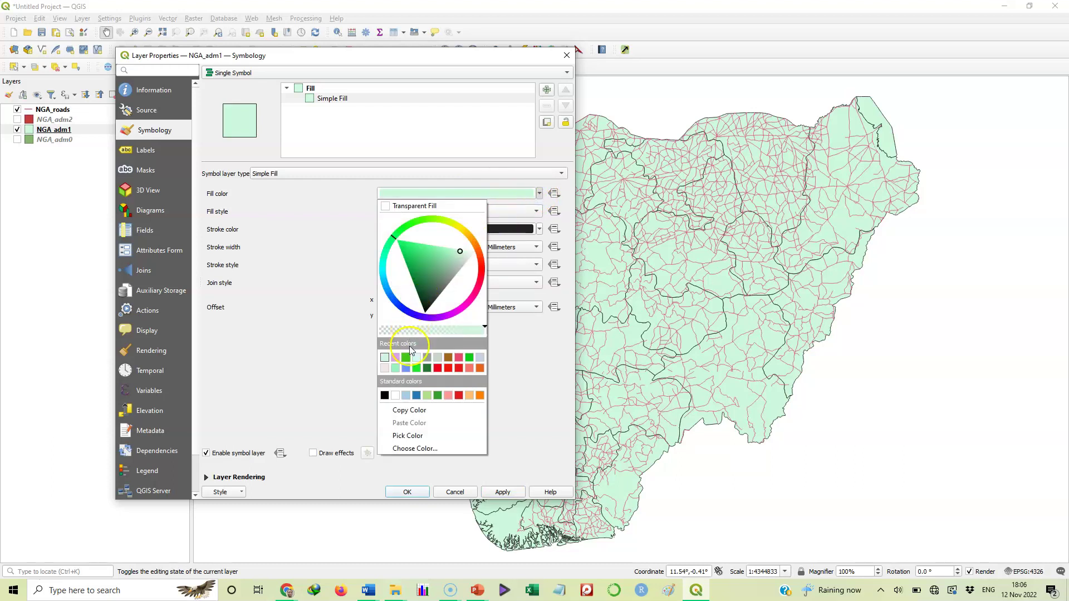
click(385, 371)
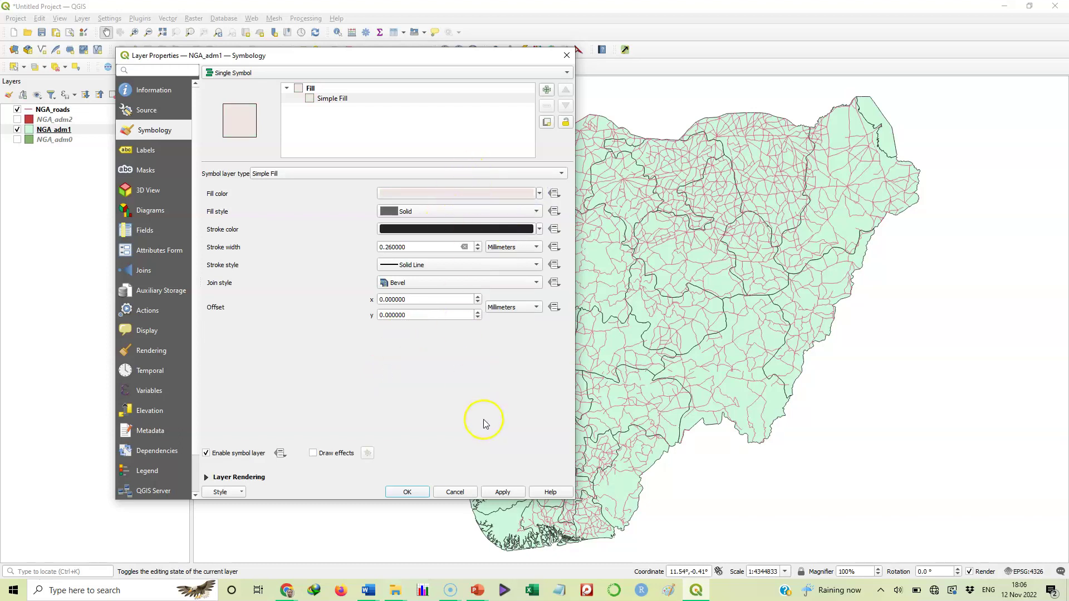
click(503, 492)
click(538, 194)
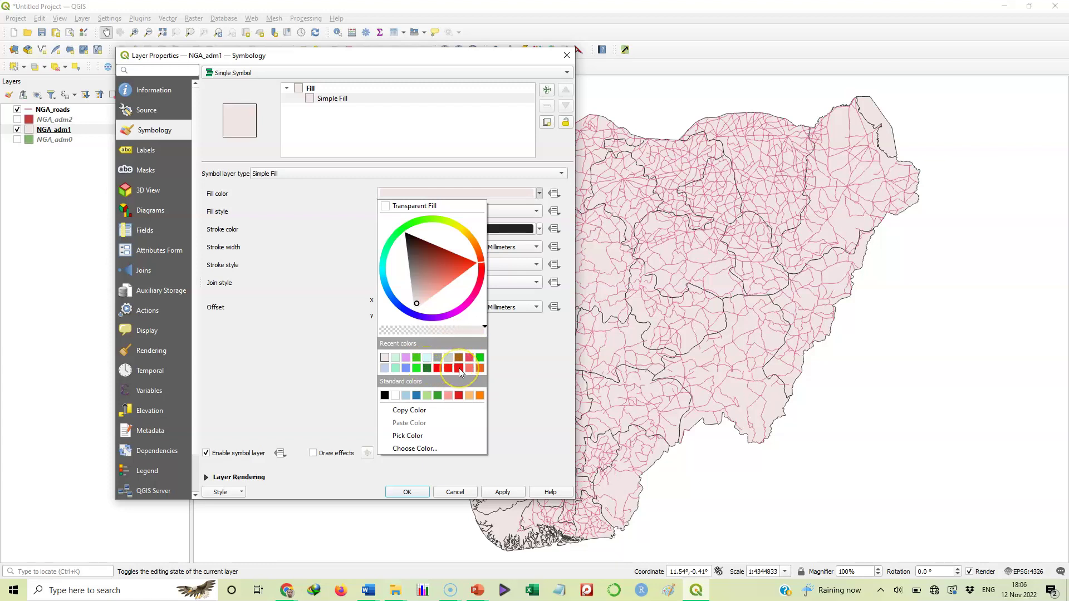
- Keep the pale pink state fill, apply it, and close NGA_adm1's Layer Properties
mouse_move(458, 368)
click(388, 359)
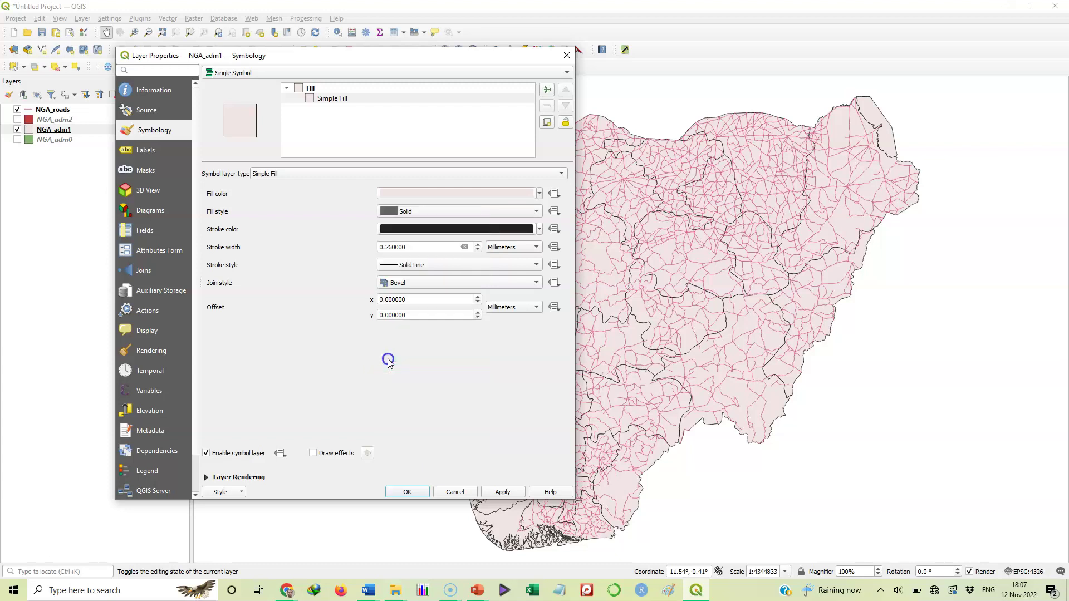
click(502, 492)
click(407, 493)
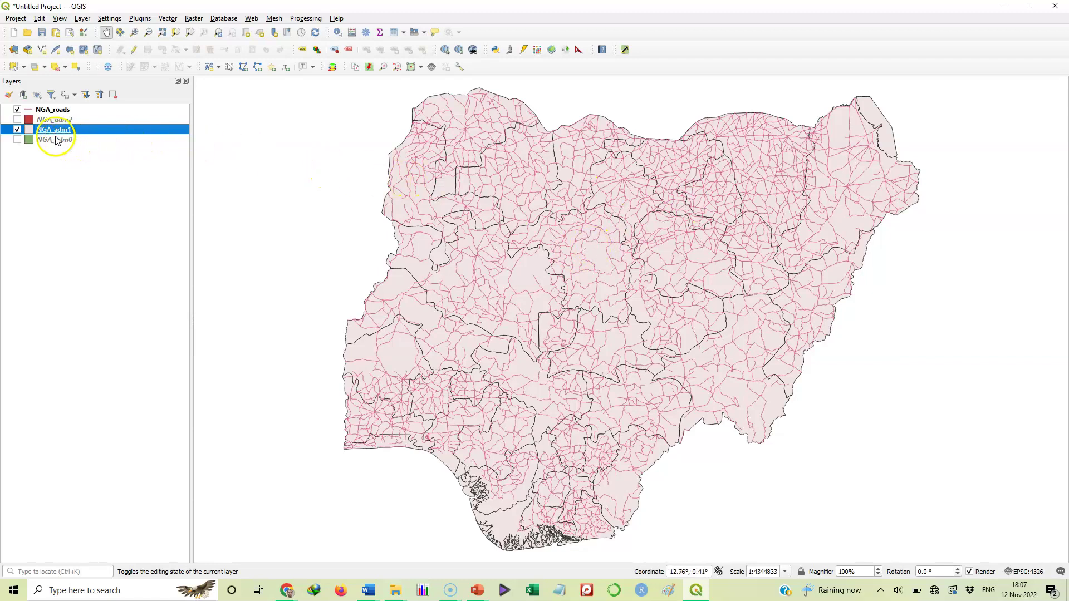
- Select the NGA_roads layer in the Layers panel and open its properties
mouse_move(61, 136)
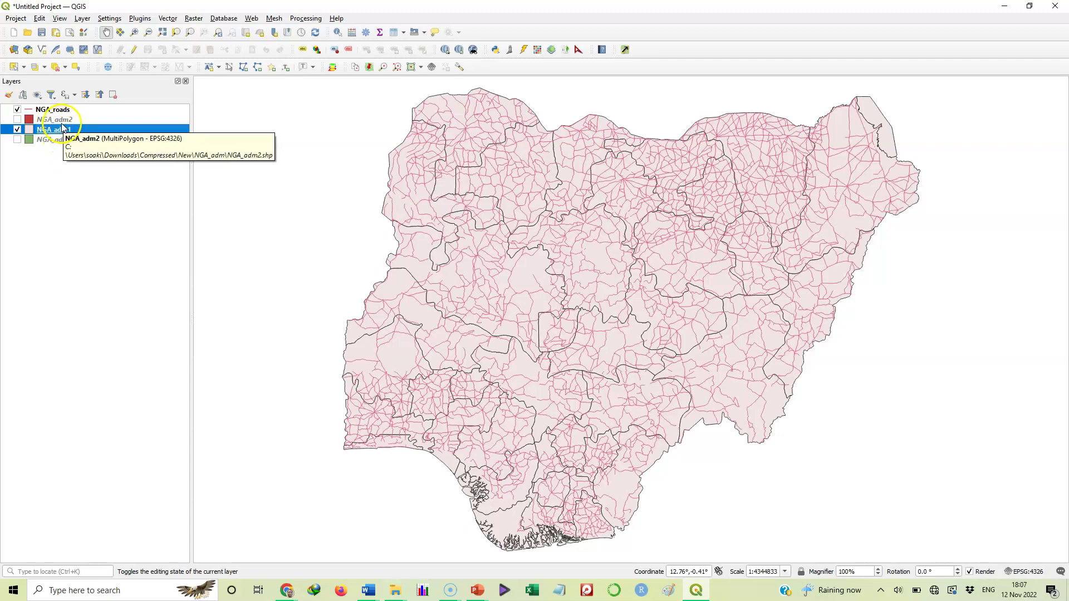
click(60, 111)
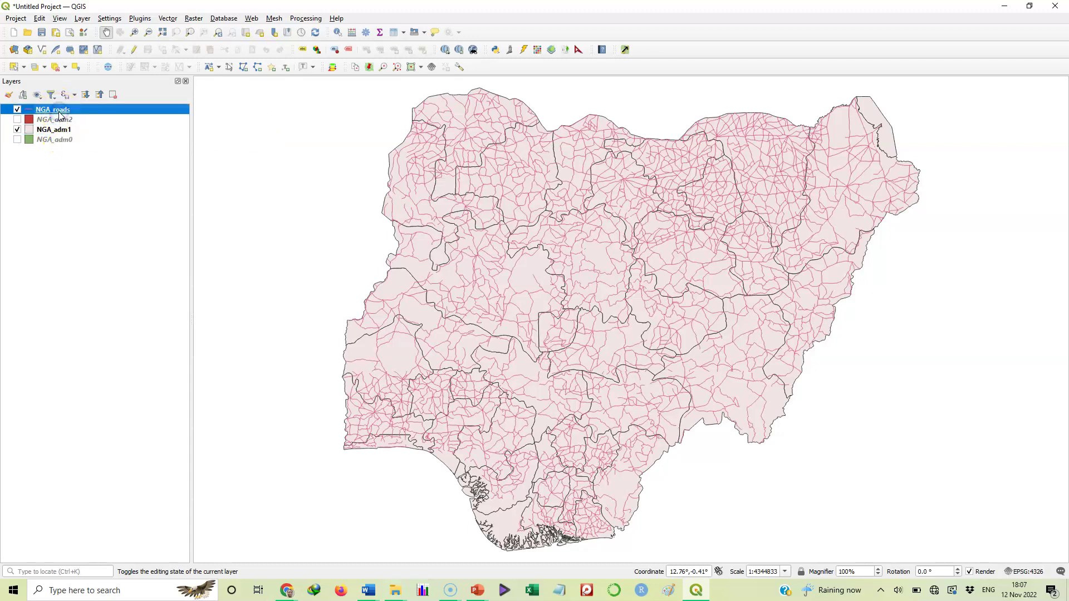
click(88, 112)
- Set the NGA_roads Simple Line colour to vivid red #e8082d and save it as a swatch
click(87, 114)
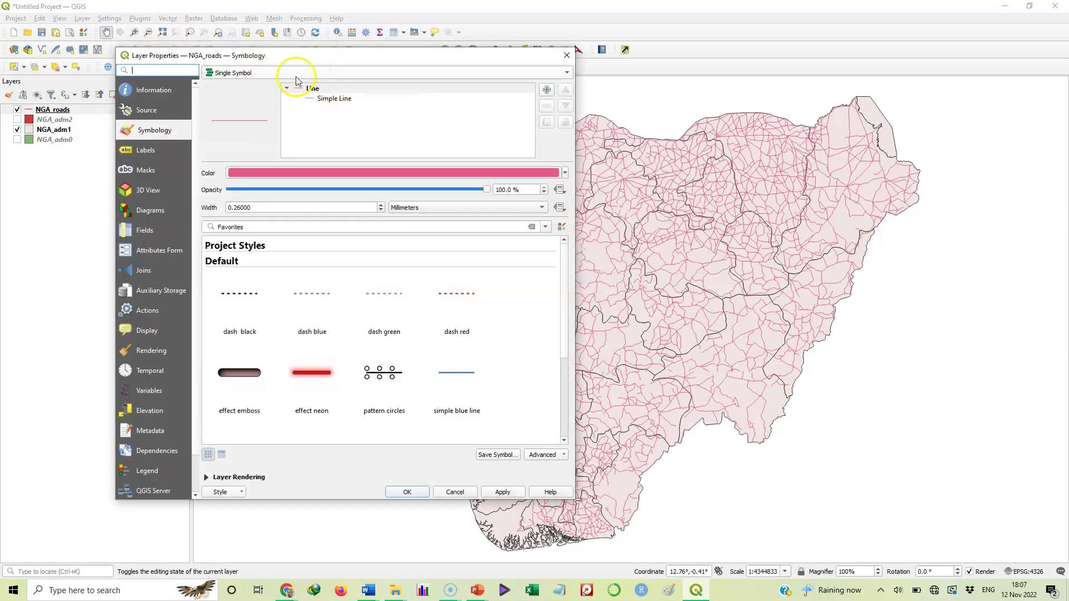
click(342, 100)
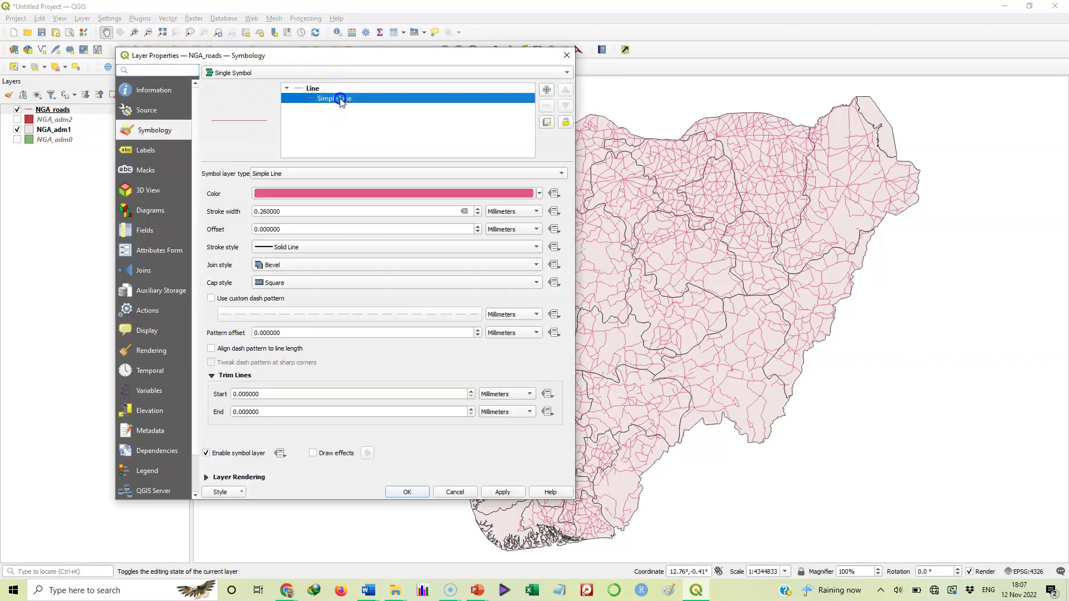
click(446, 192)
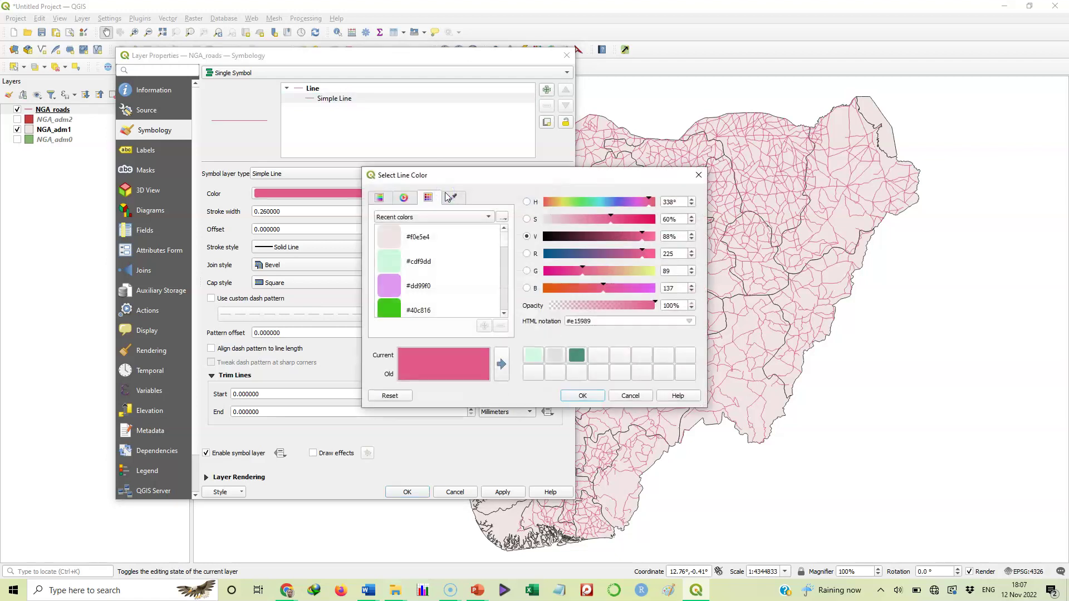
click(408, 199)
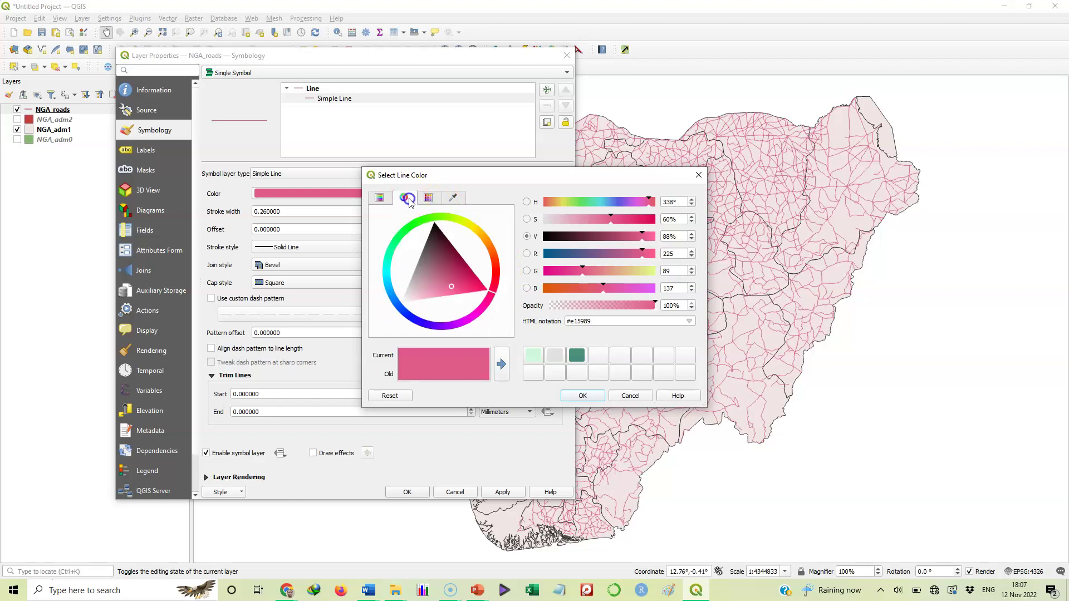
click(499, 274)
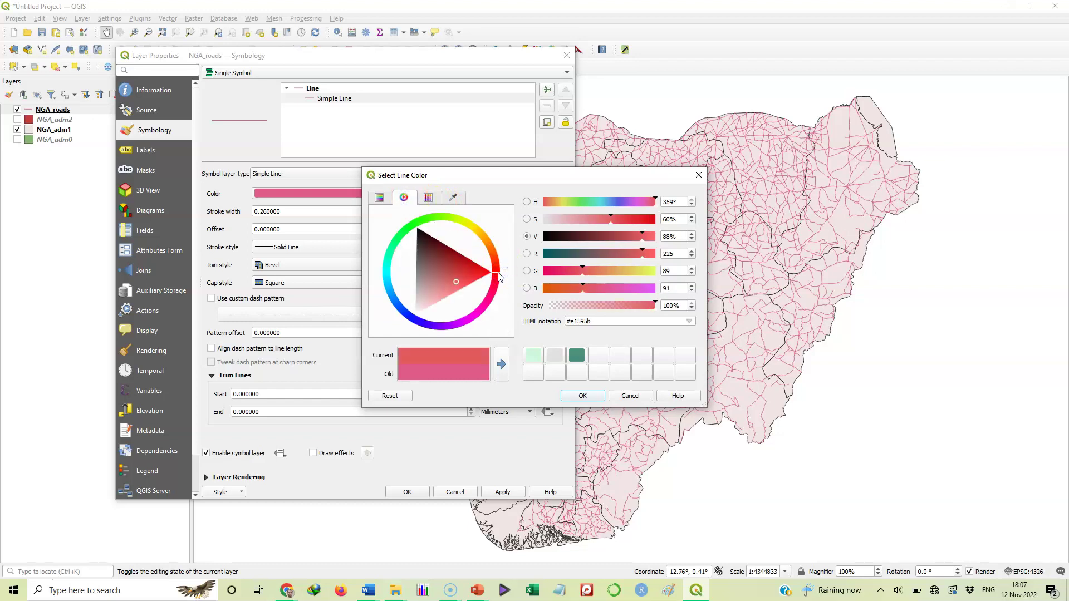
click(496, 285)
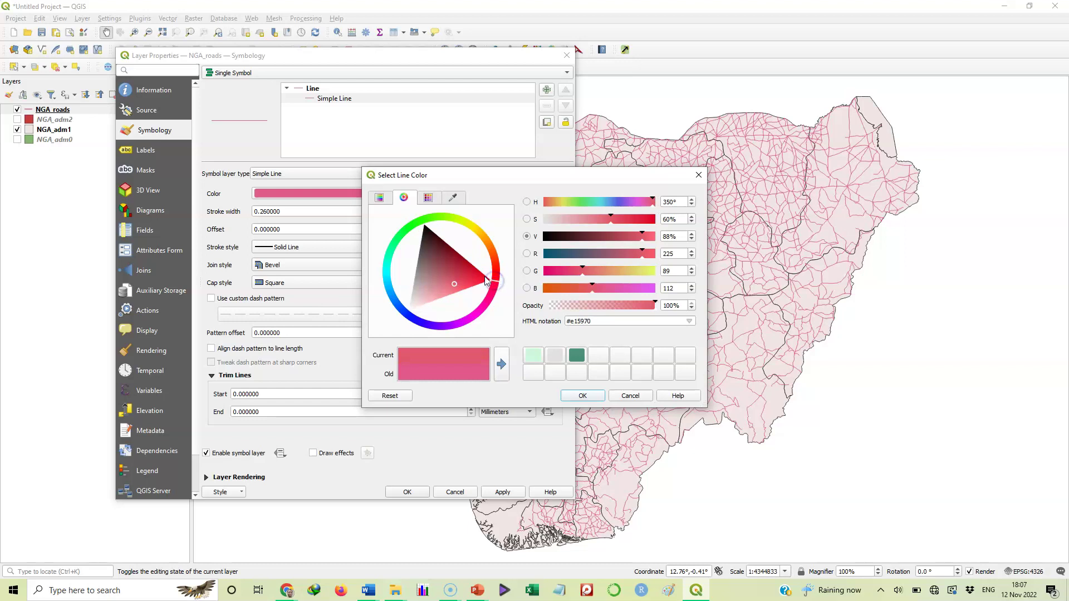
click(482, 278)
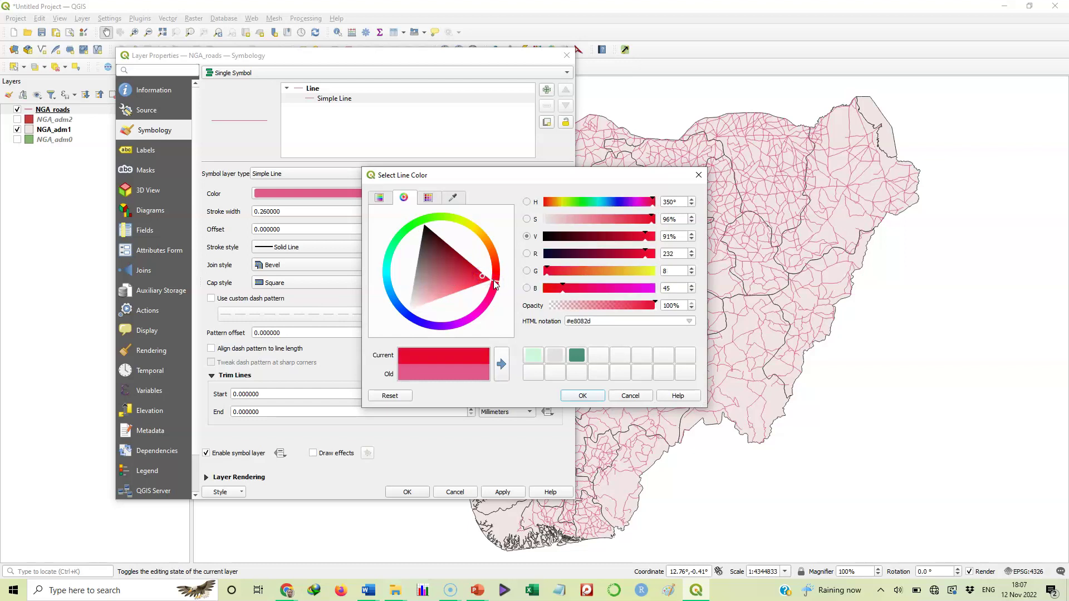
click(501, 364)
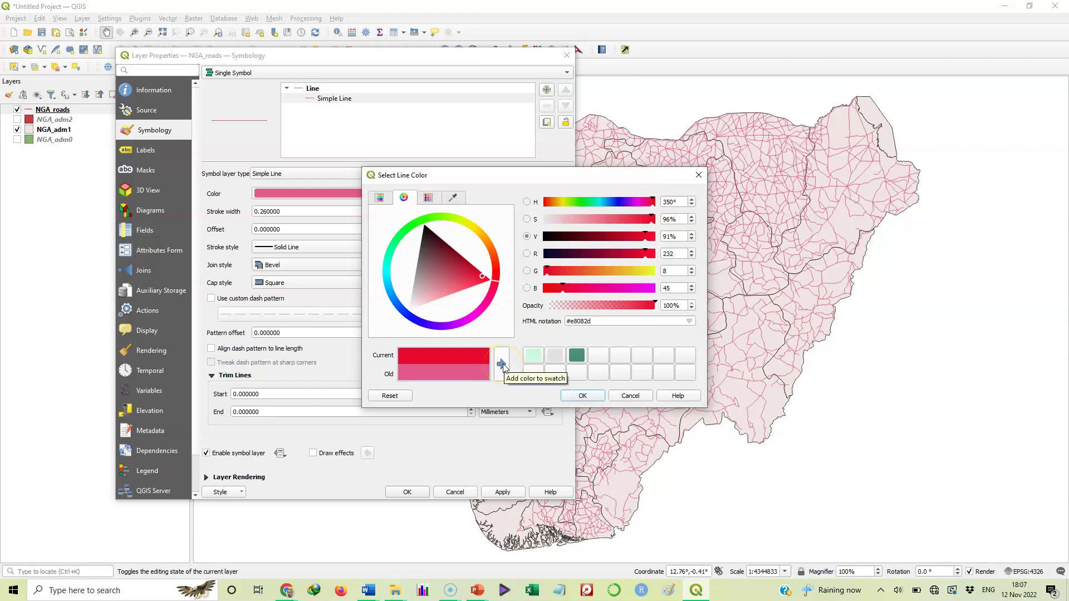
click(502, 365)
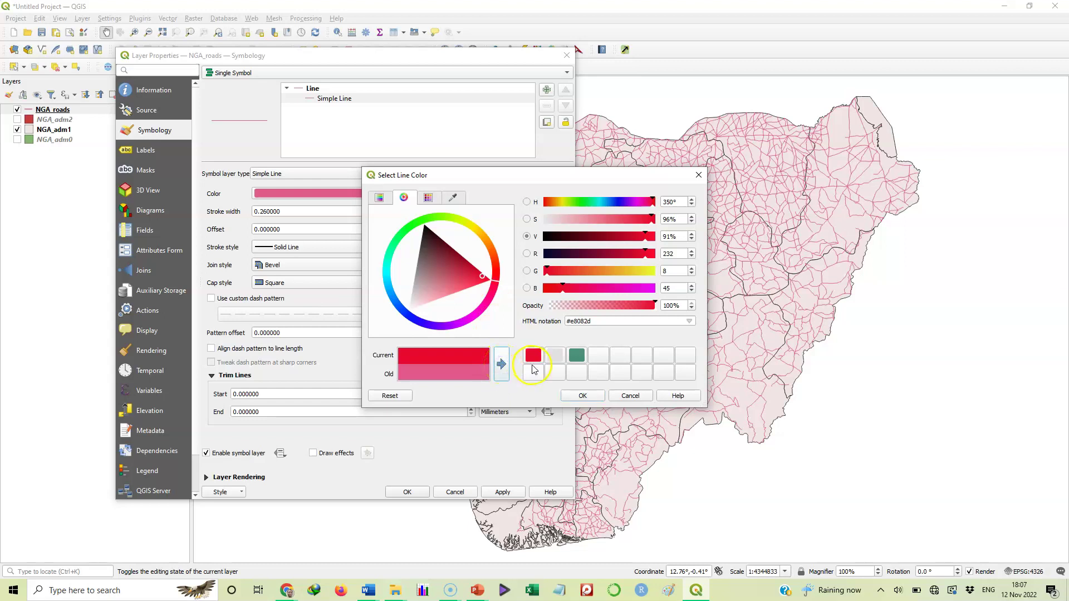
click(582, 395)
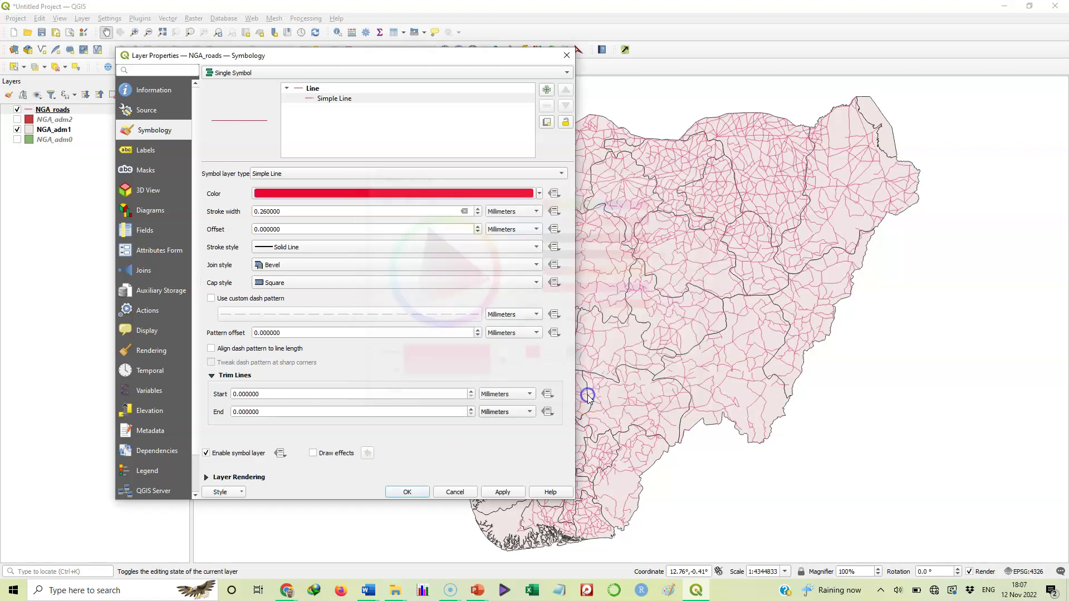
- Apply the red road colour to the map and close NGA_roads' Layer Properties
click(502, 492)
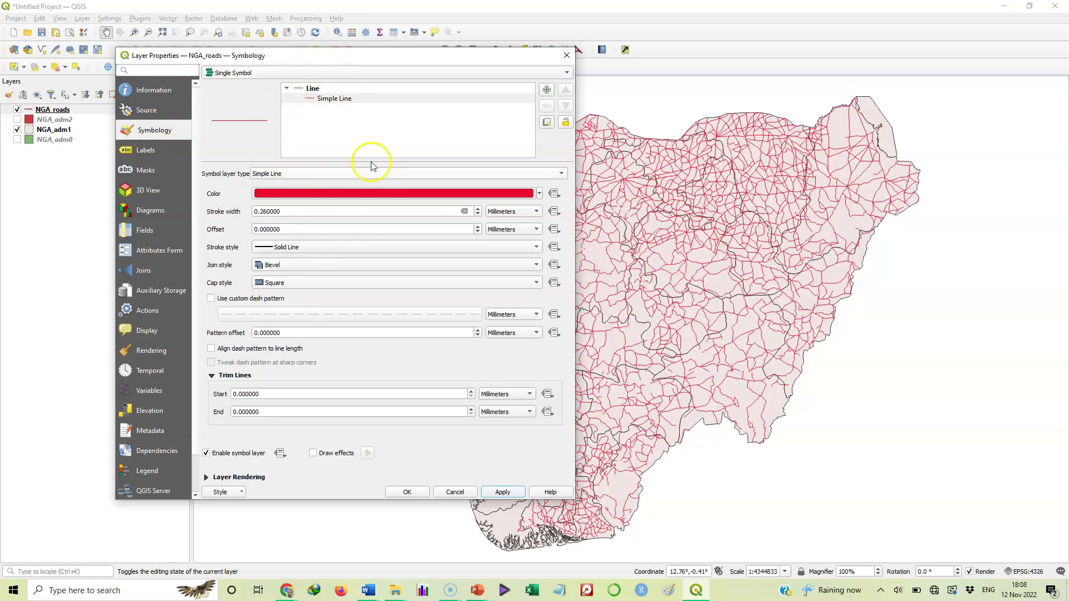
click(499, 494)
click(407, 492)
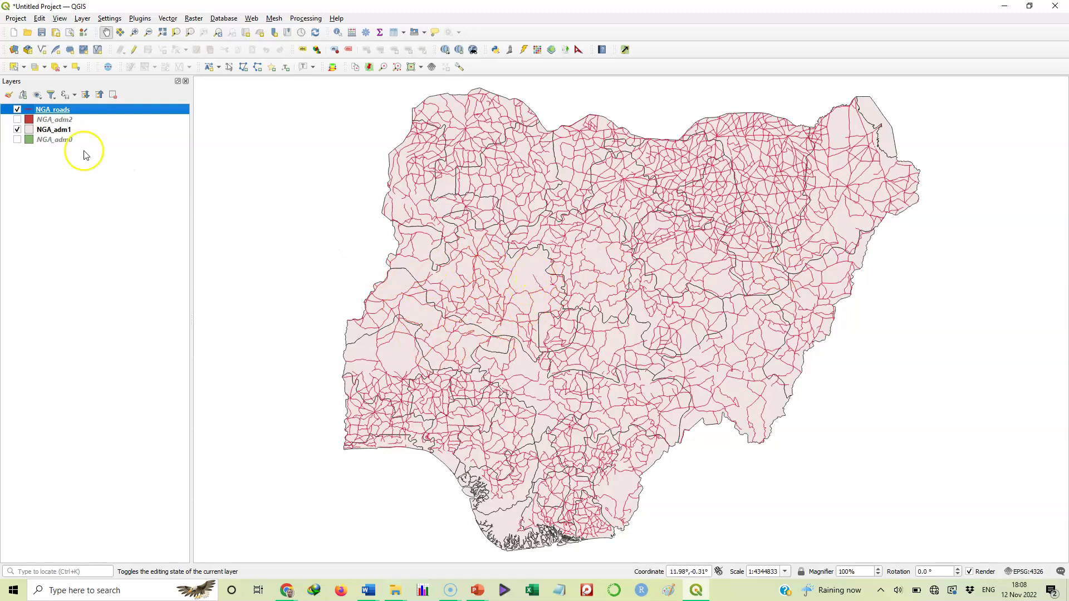
- Change NGA_adm1's Simple Fill style to No Brush and apply it
click(55, 132)
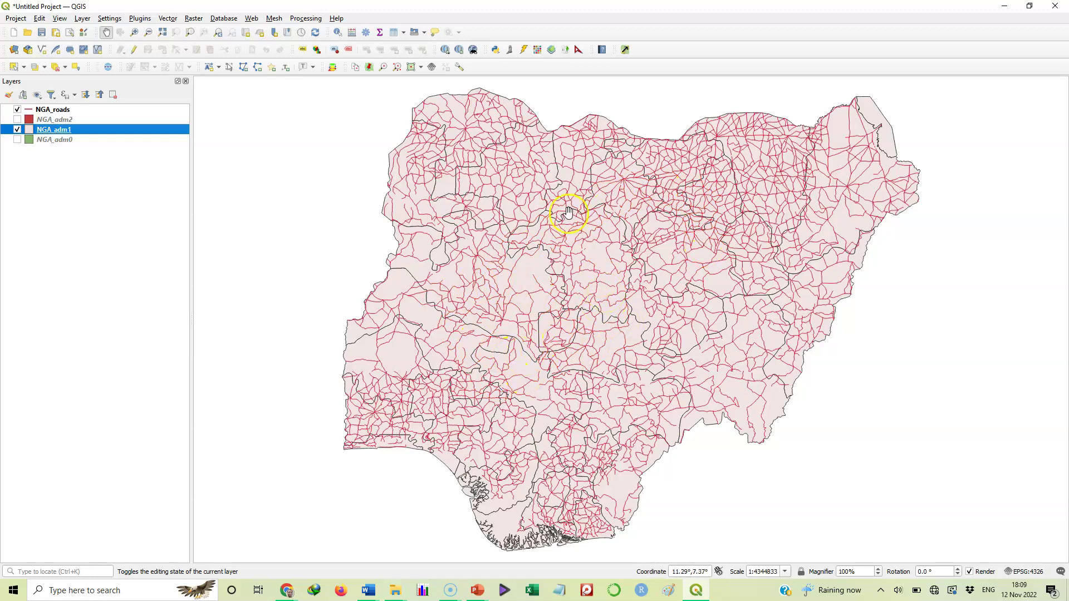
click(81, 130)
double_click(81, 130)
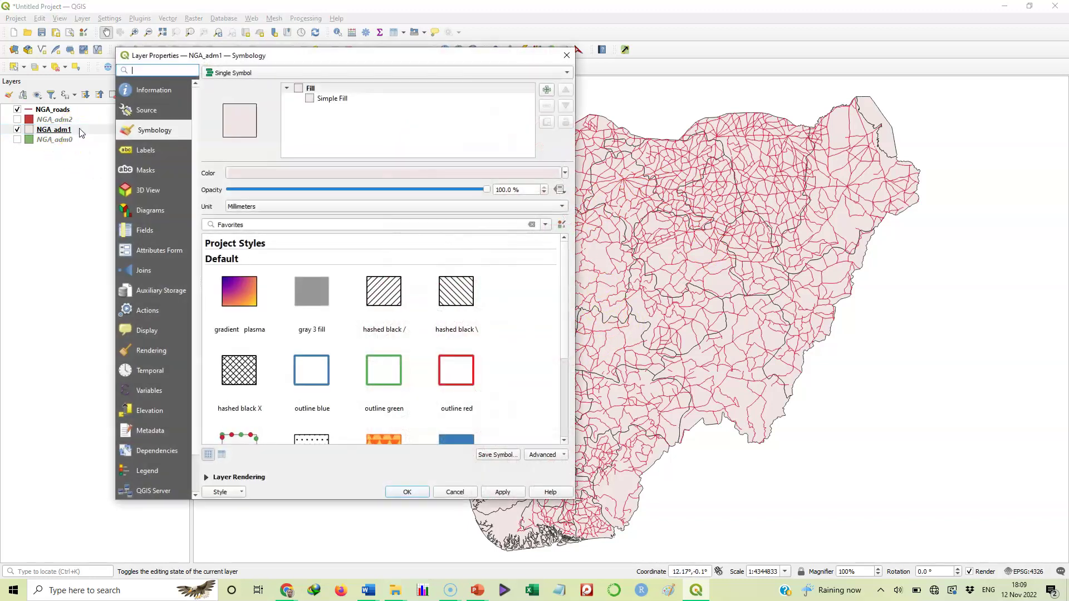
click(337, 100)
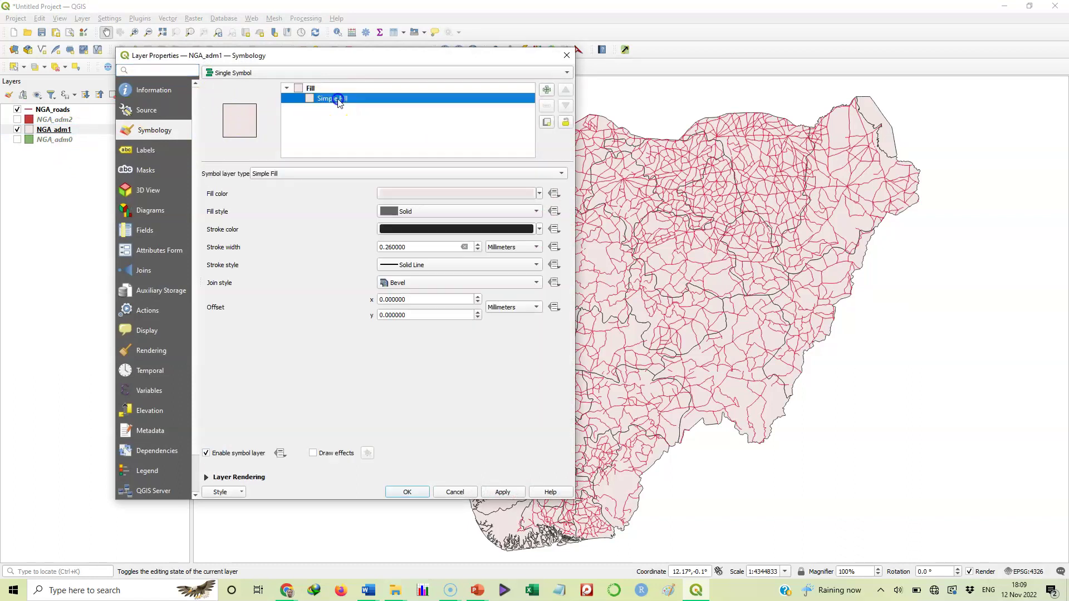
click(537, 215)
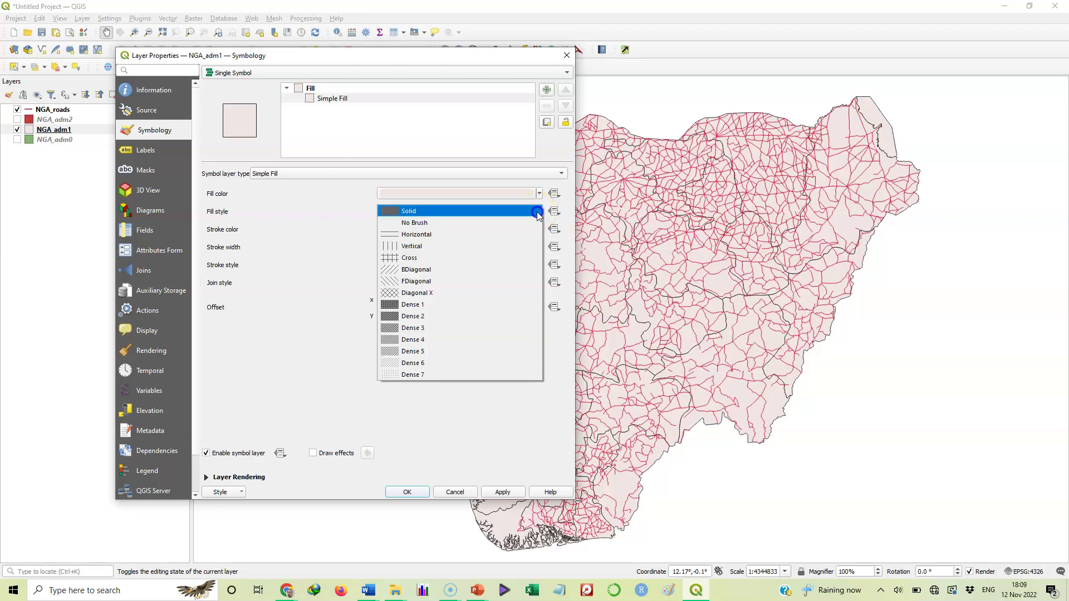
click(422, 223)
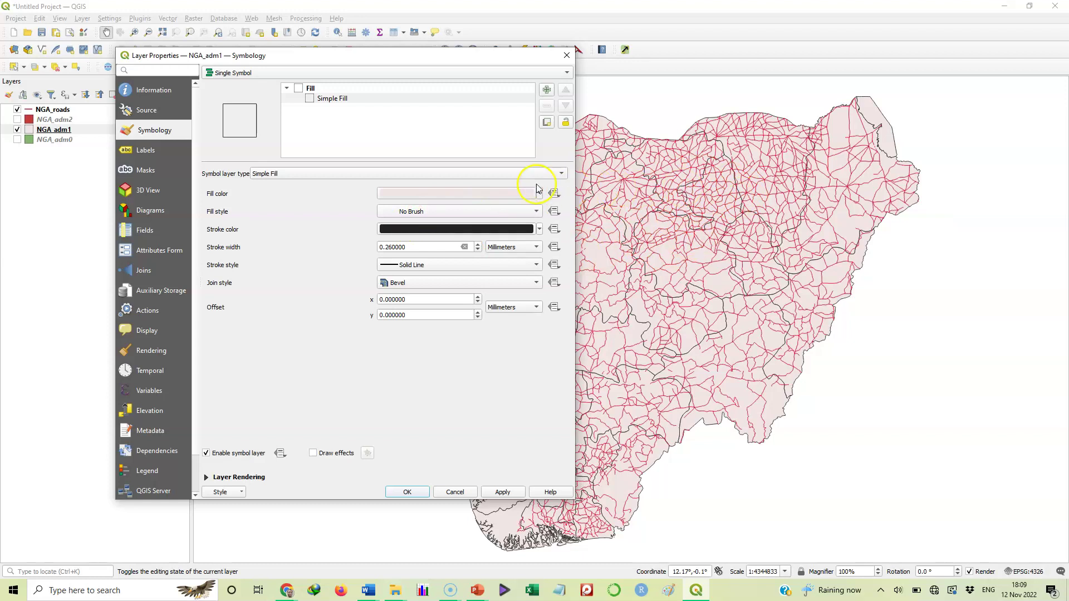
click(503, 492)
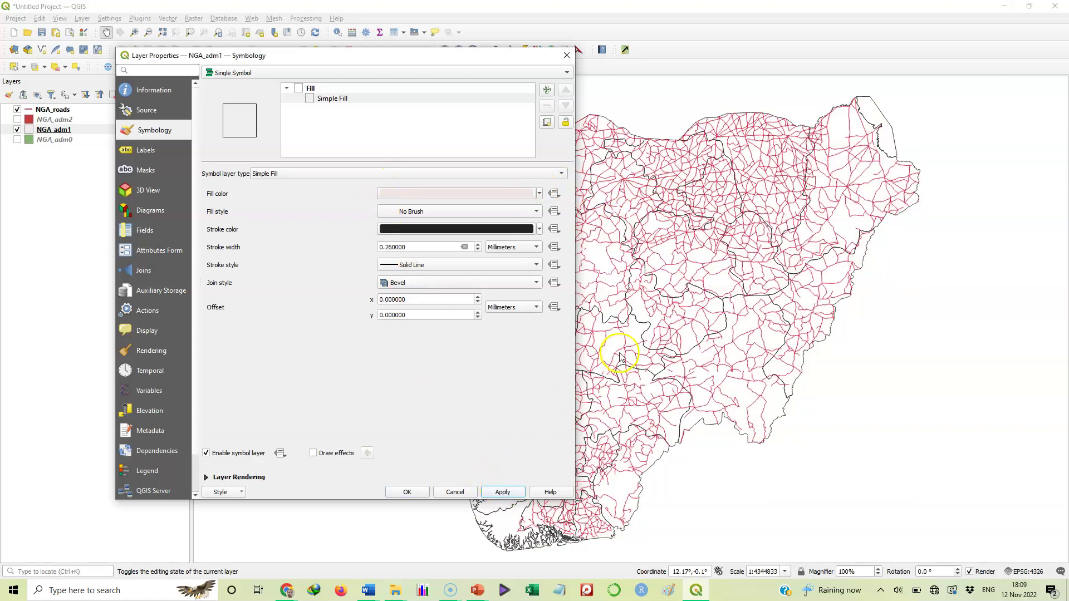
- Close the properties and toggle NGA_roads visibility on and off several times, ending hidden
click(407, 492)
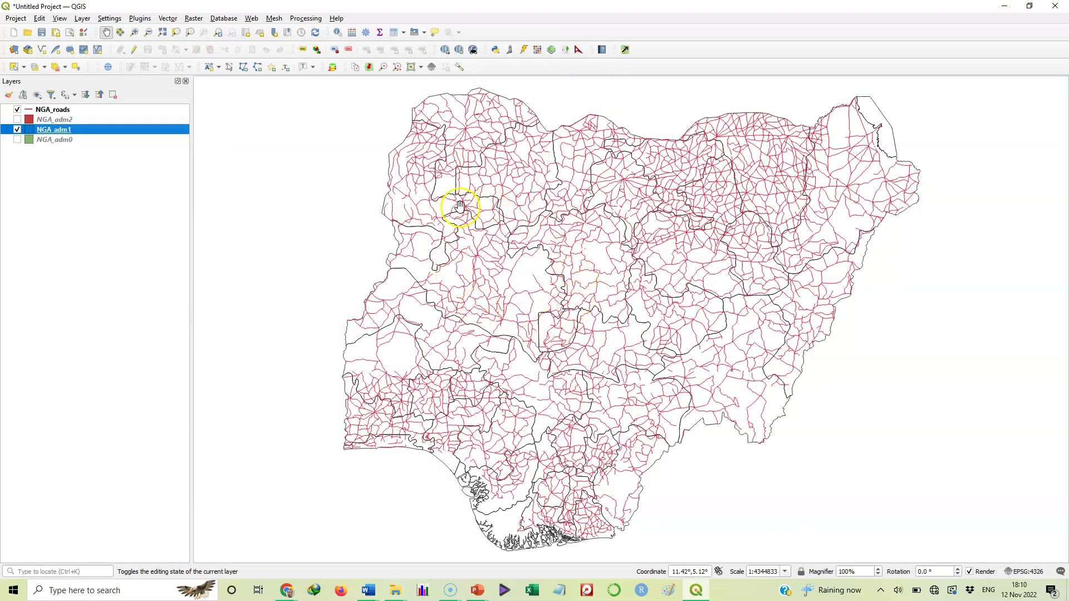
click(18, 109)
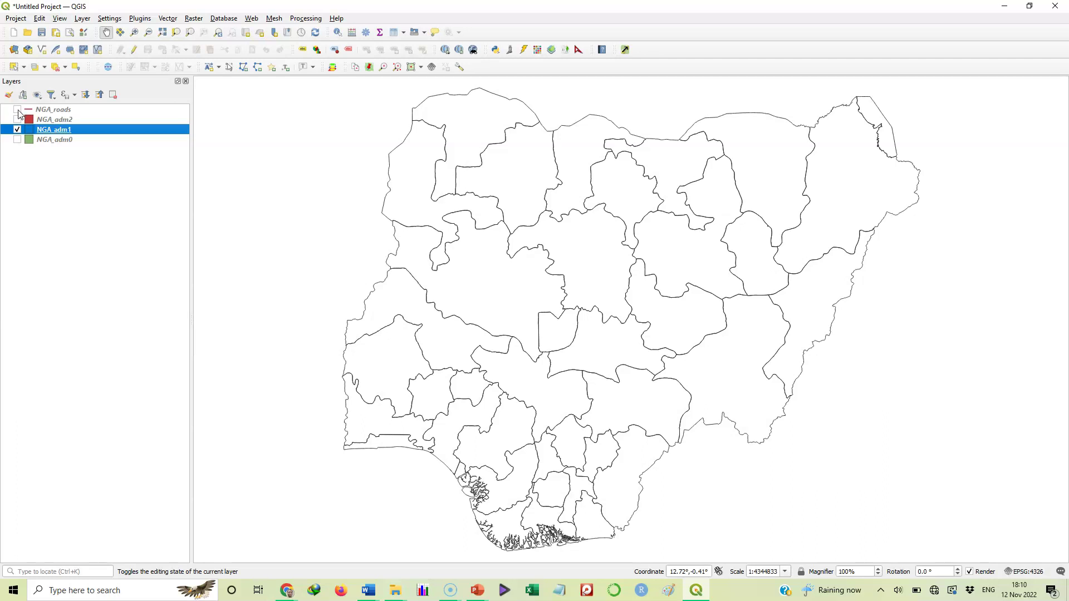
click(18, 111)
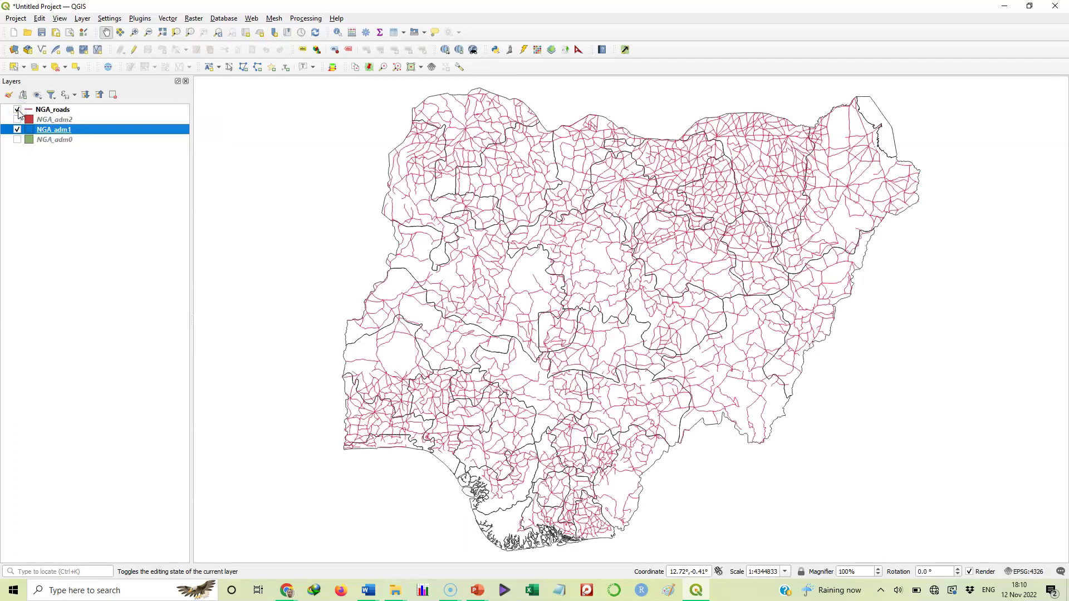
click(18, 110)
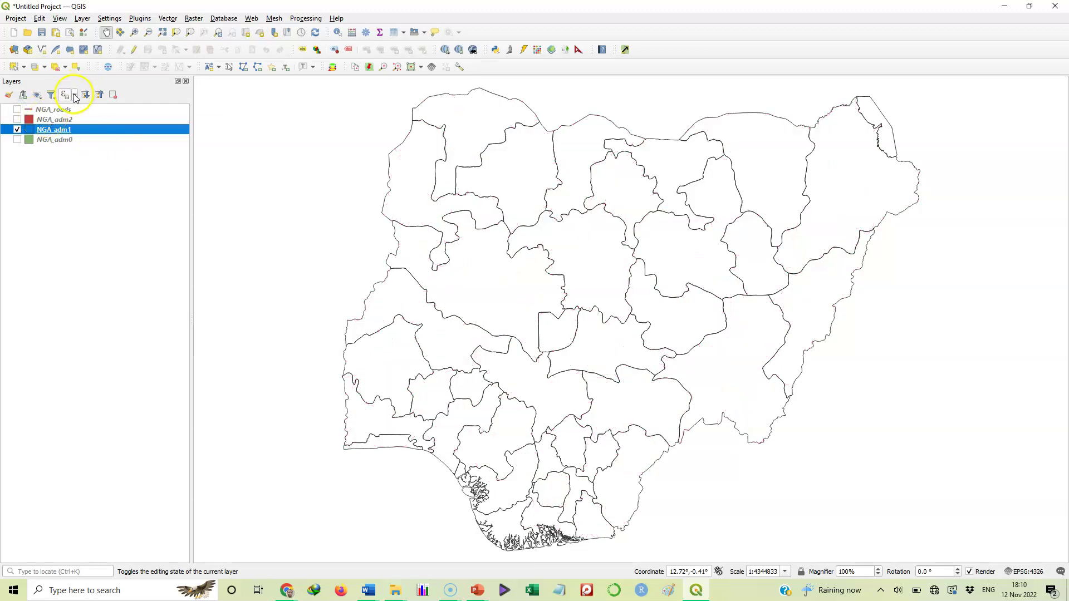
click(18, 110)
click(18, 110)
click(18, 110)
click(18, 111)
click(17, 110)
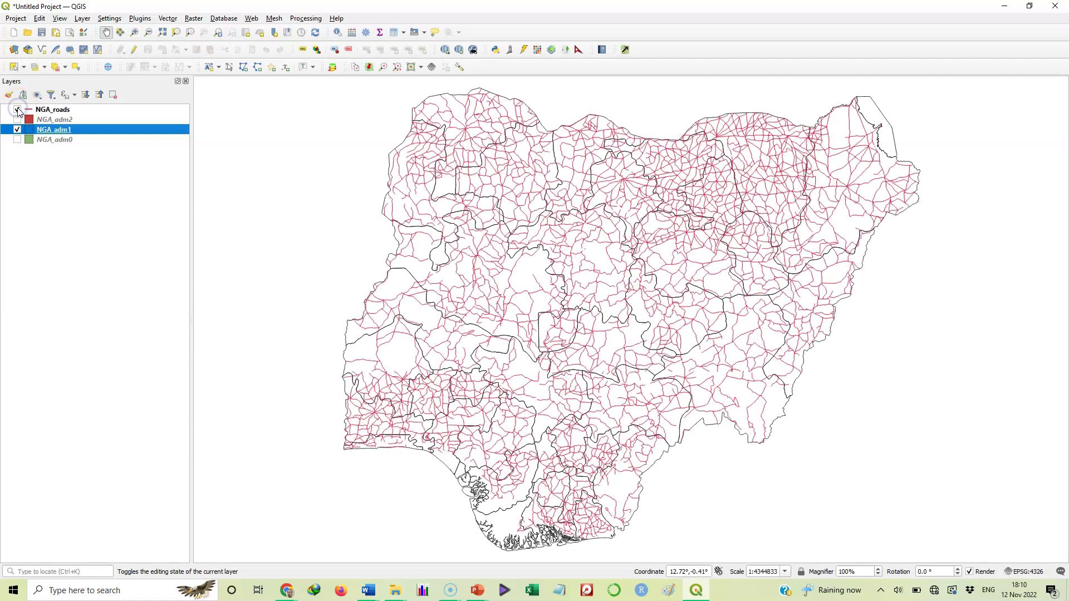
click(18, 110)
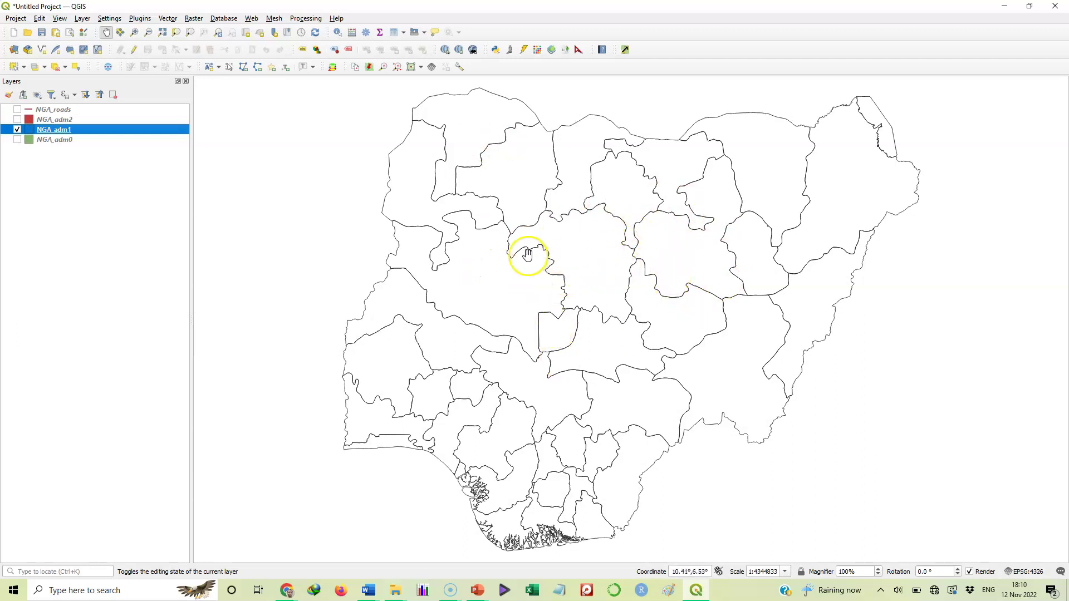
- Give the NGA_adm1 Simple Fill the BDiagonal hatch fill style and apply it
click(99, 129)
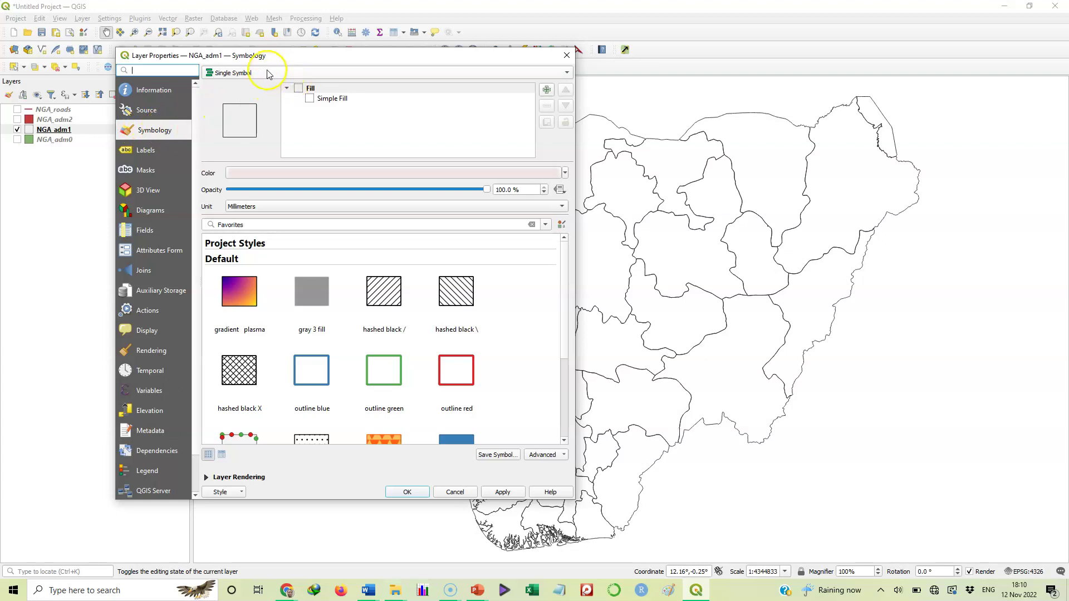
click(335, 99)
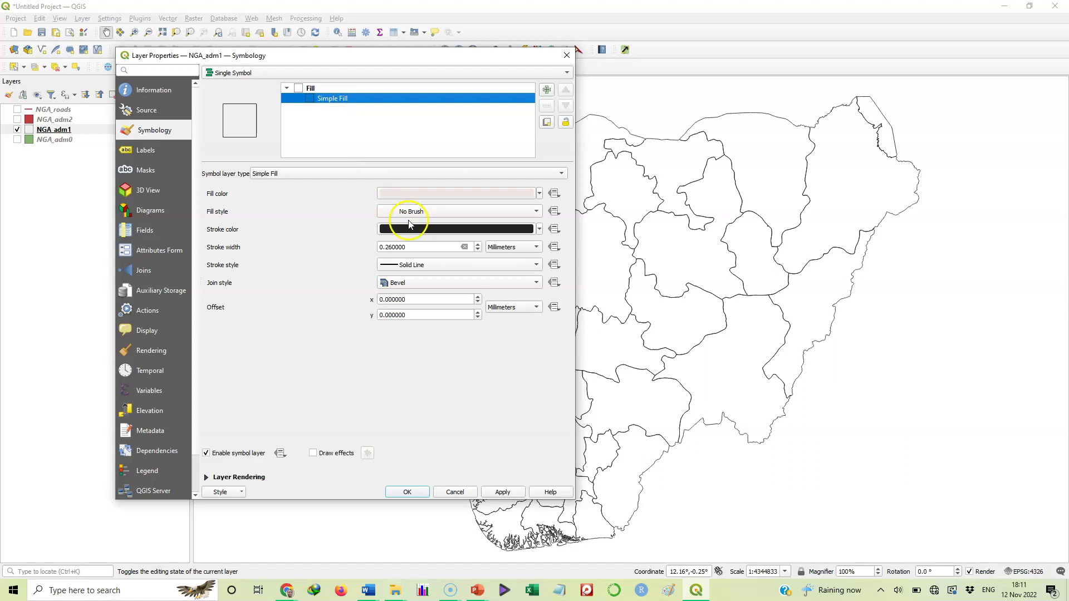
click(444, 215)
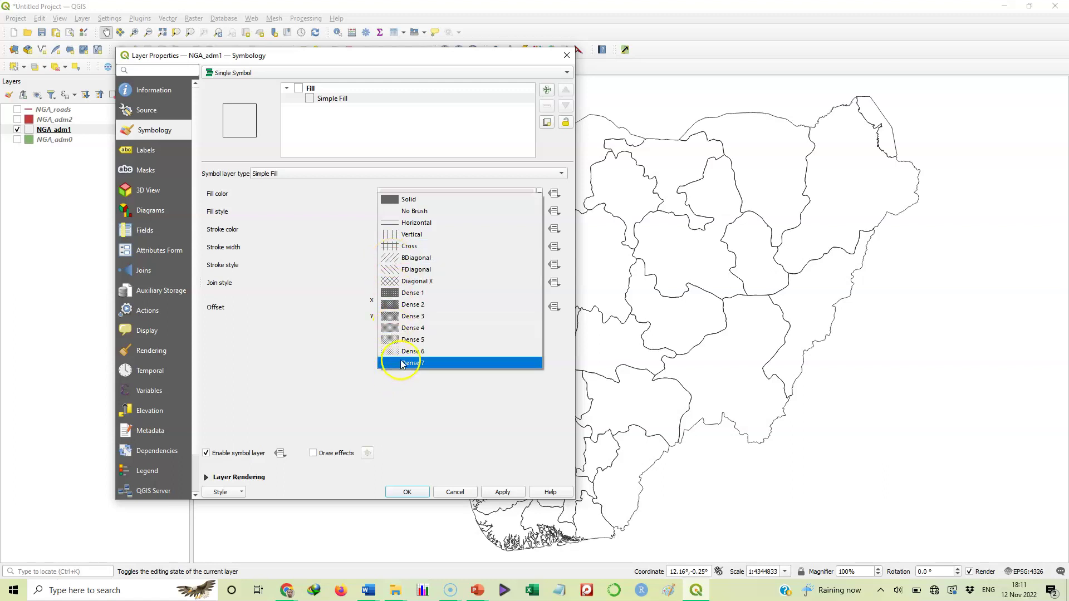
click(390, 261)
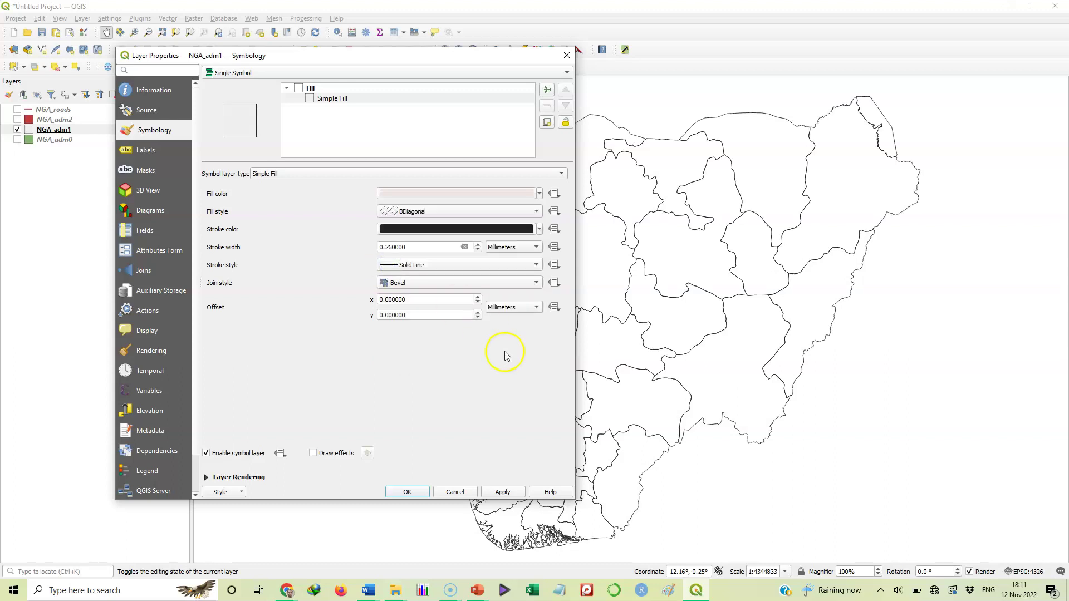
click(502, 492)
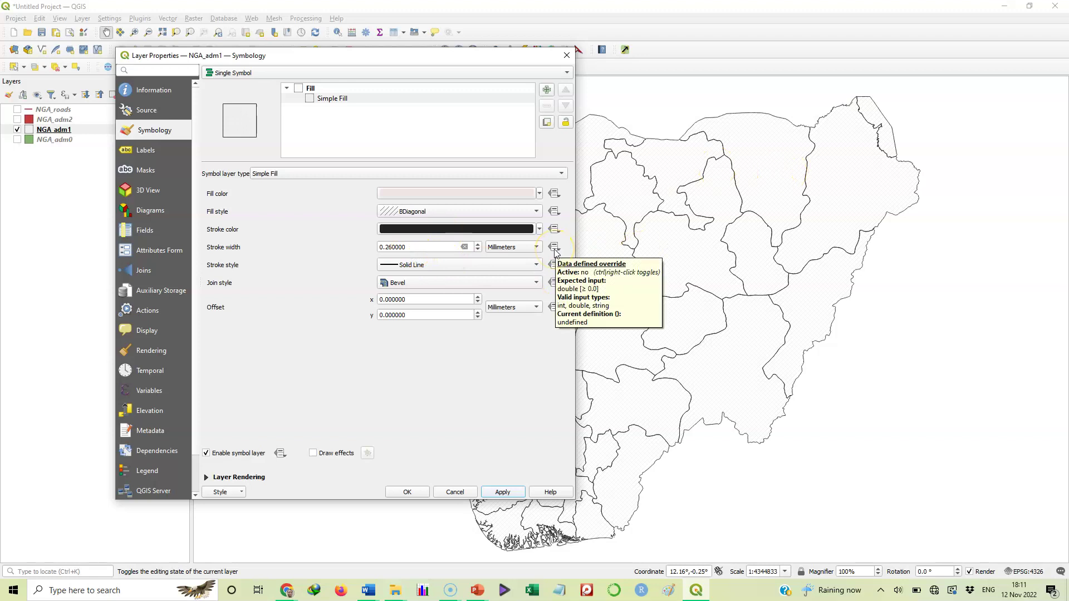
- Set the state stroke width to 0.66 and the fill colour to dark brown, then apply
click(478, 244)
click(477, 245)
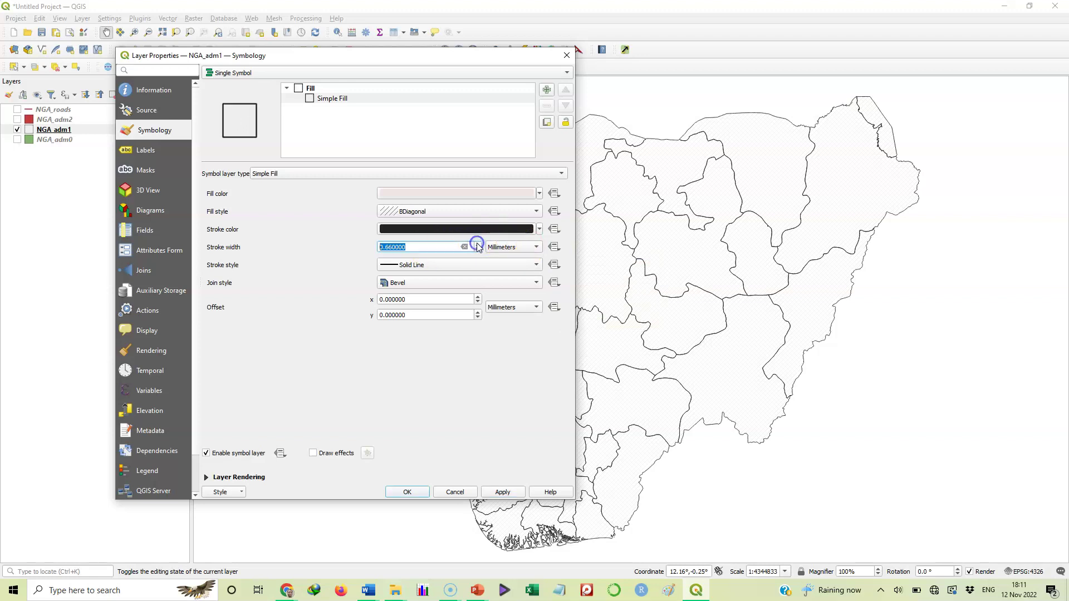
click(539, 193)
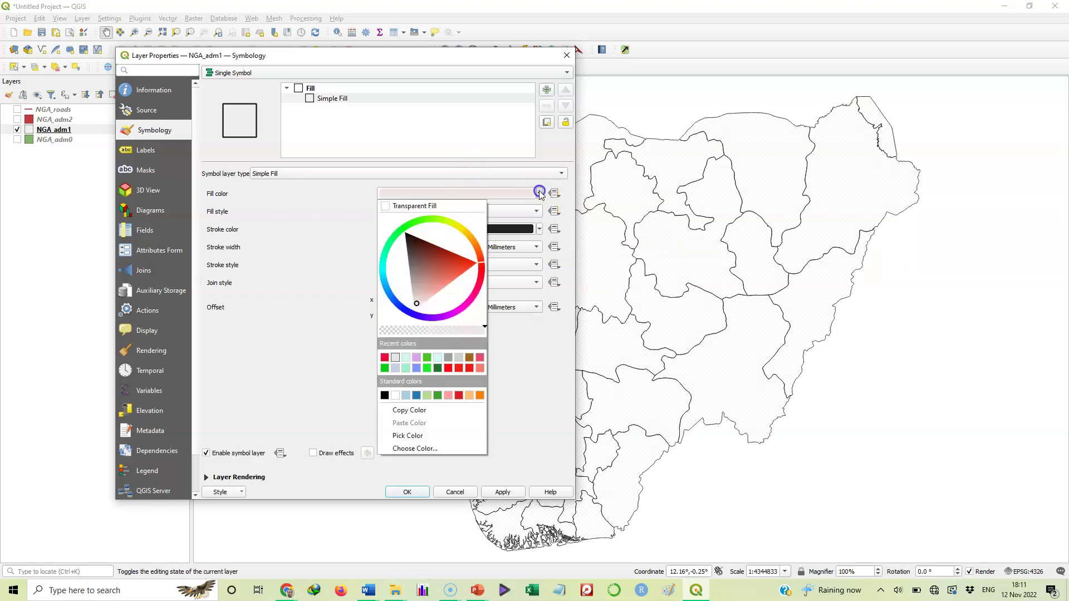
click(412, 240)
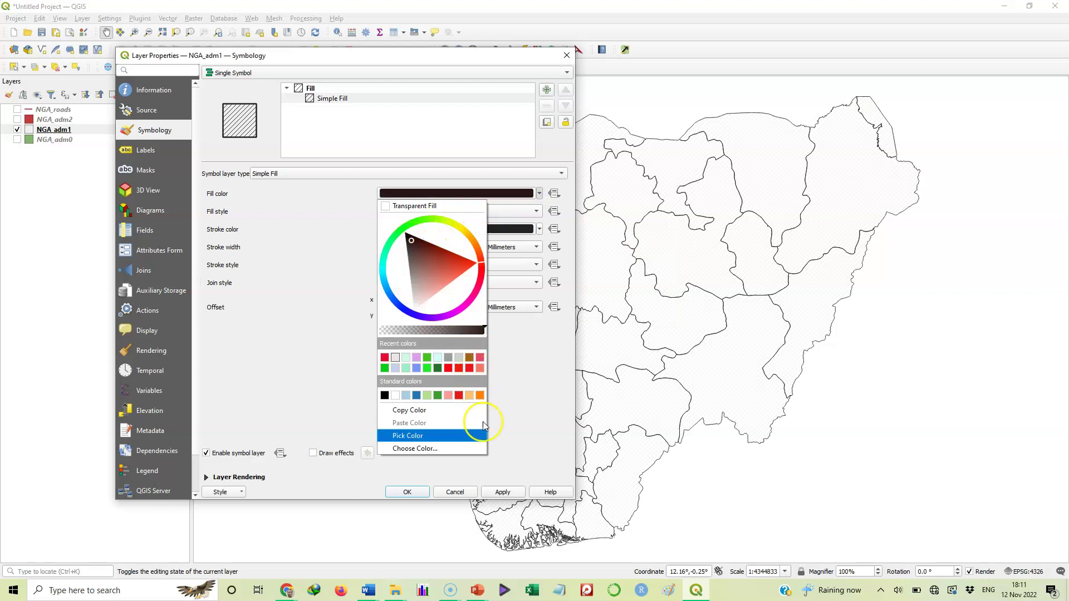
click(500, 492)
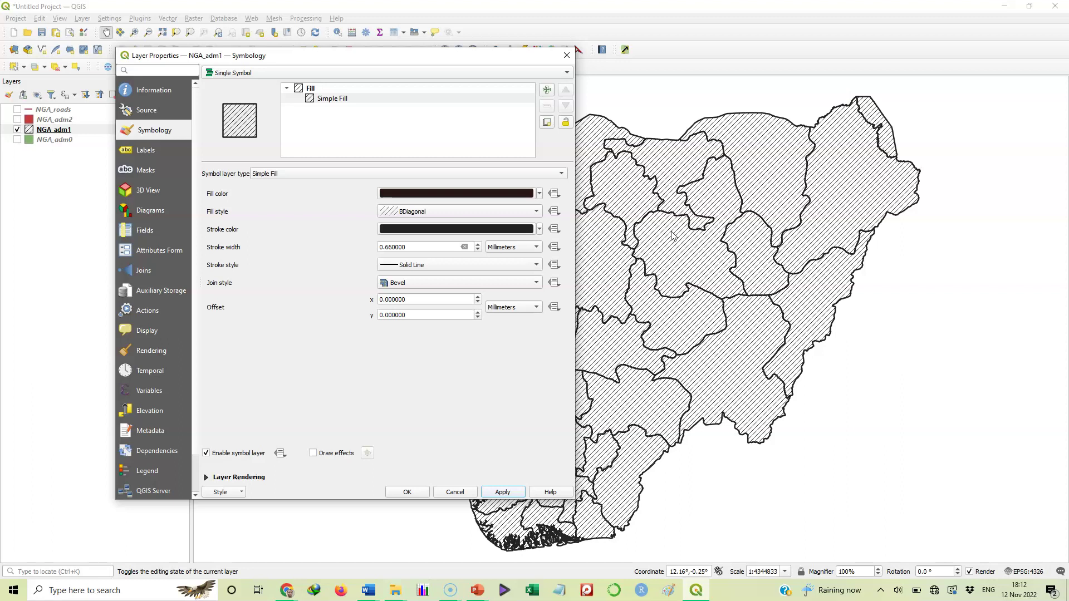
- Change the NGA_adm1 fill style to Dense 7 and apply it
click(538, 211)
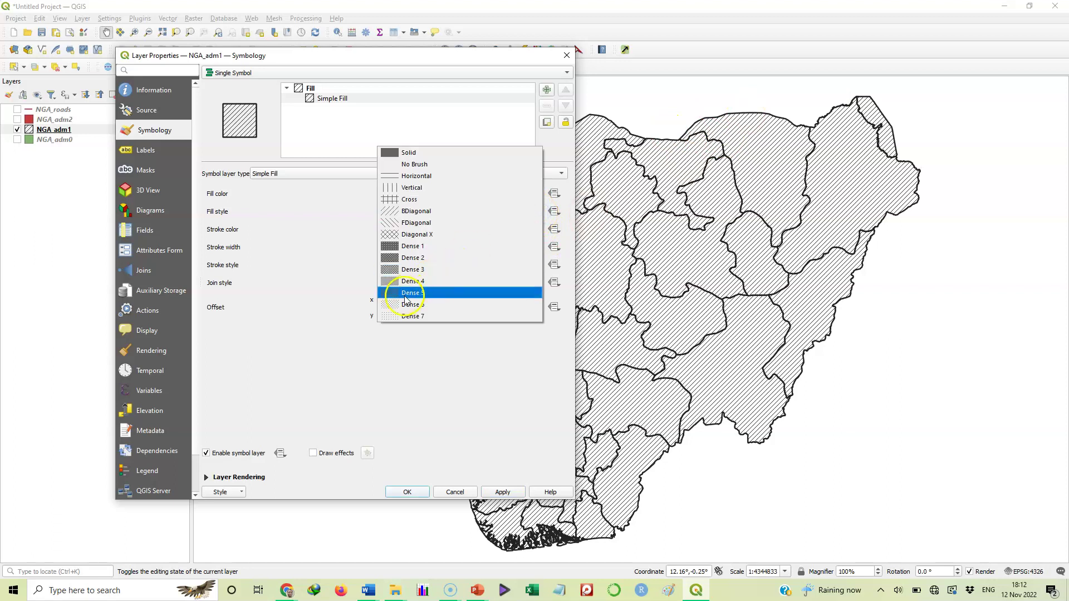
click(394, 316)
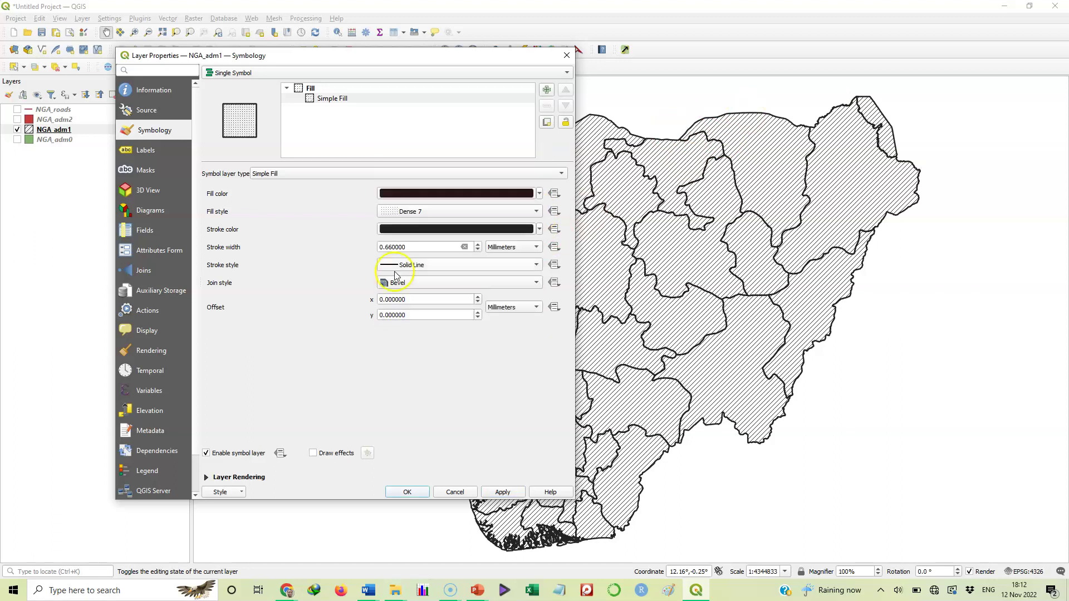
click(503, 493)
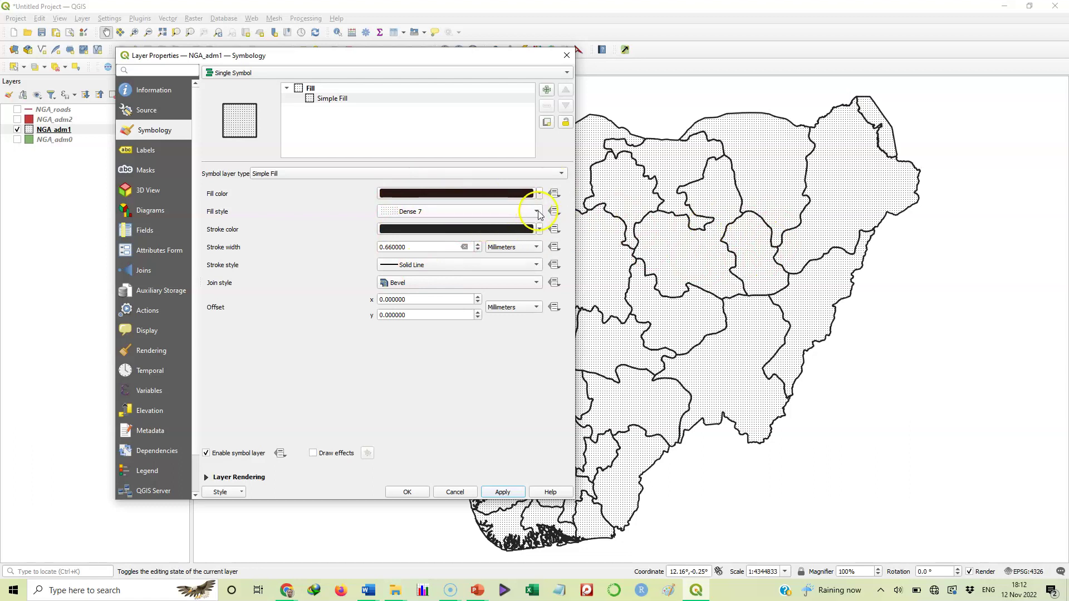
- Set the fill style to Solid and view the renderer types, keeping Single Symbol for now
click(539, 215)
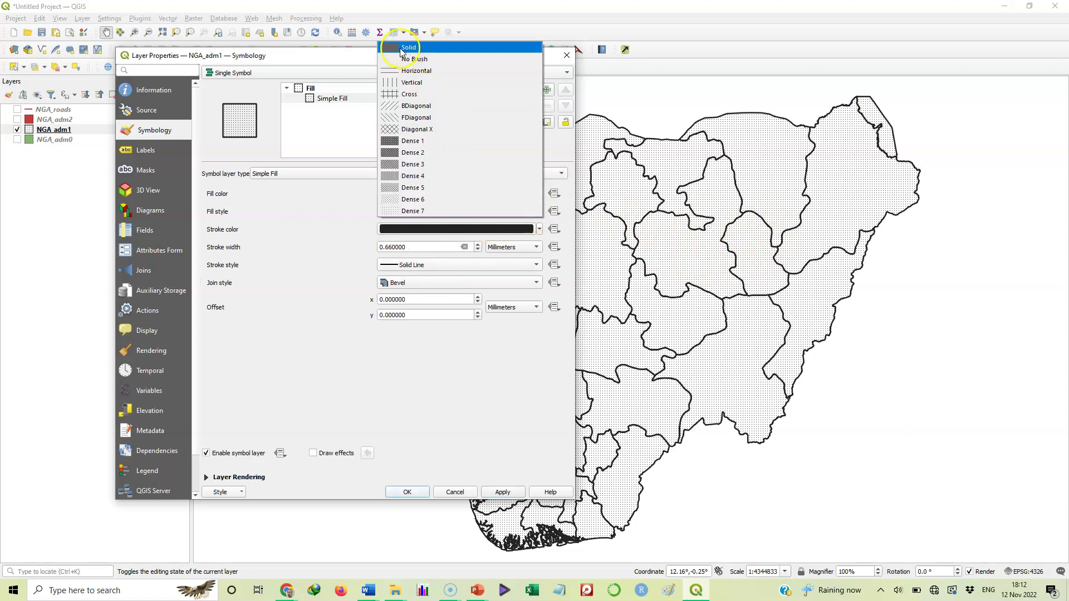
click(402, 49)
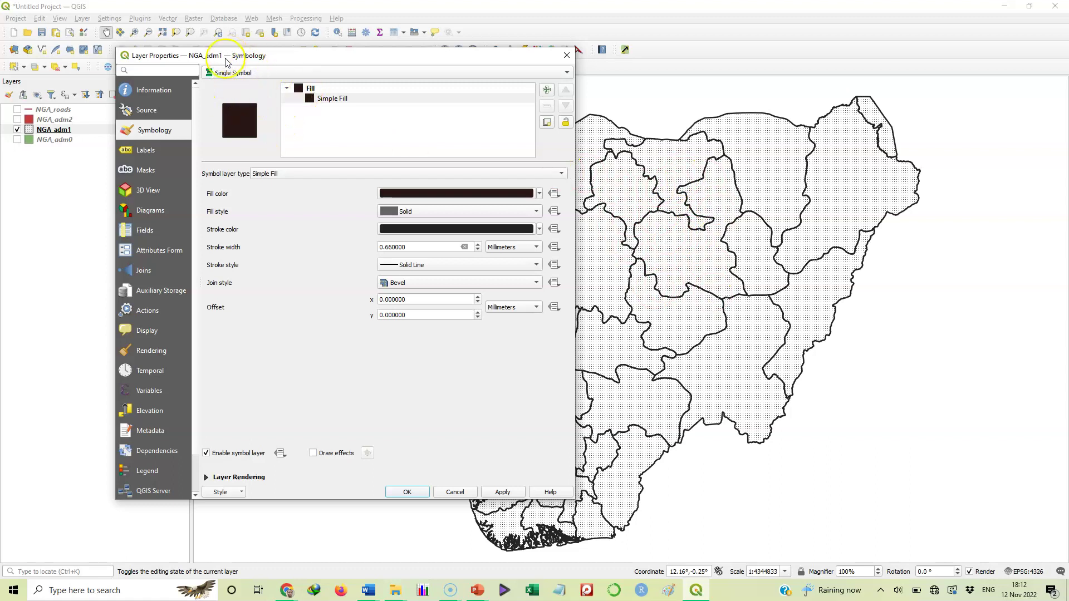
click(255, 74)
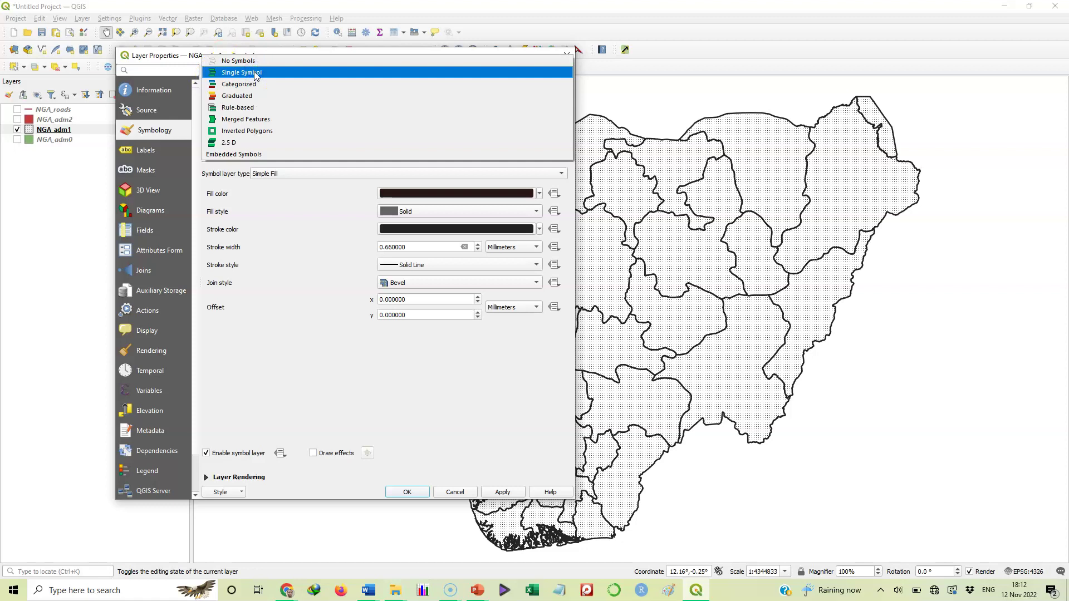
click(254, 71)
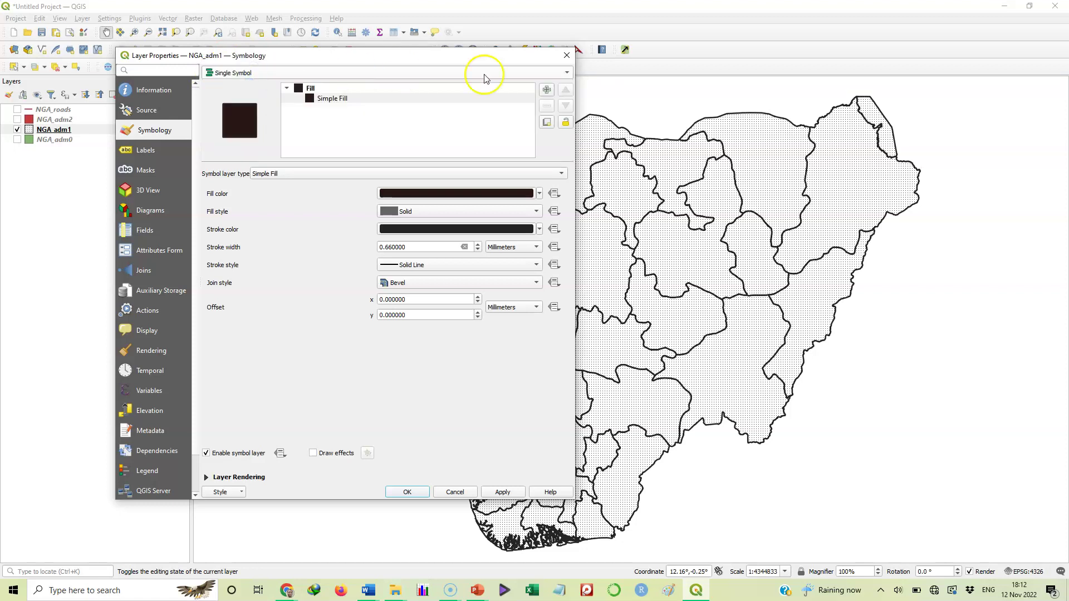
- Switch NGA_adm1 to the Categorized renderer with NAME_1 as the value field
click(569, 75)
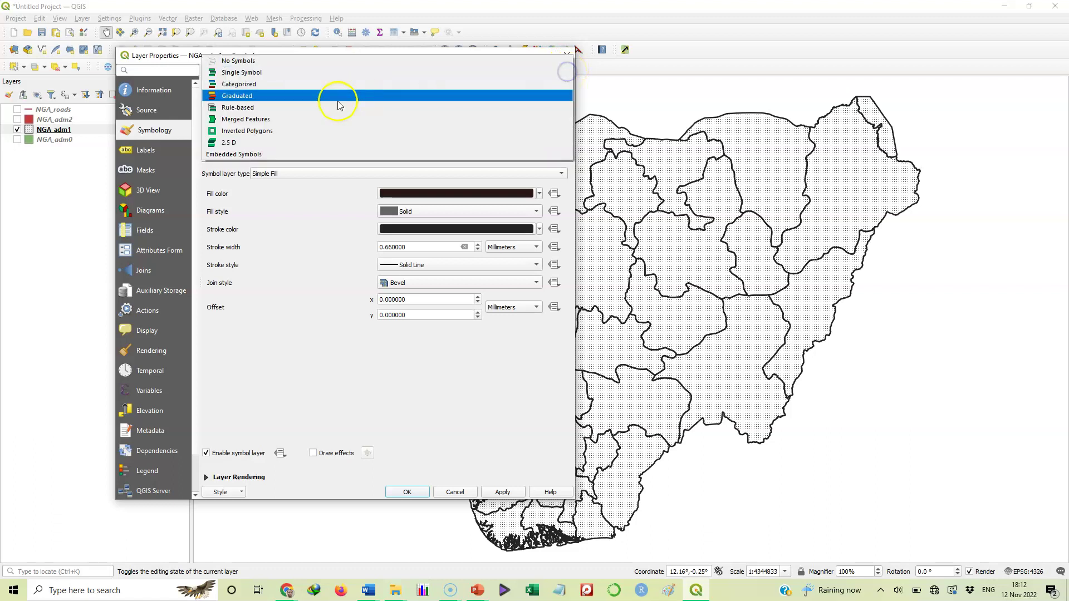
click(240, 85)
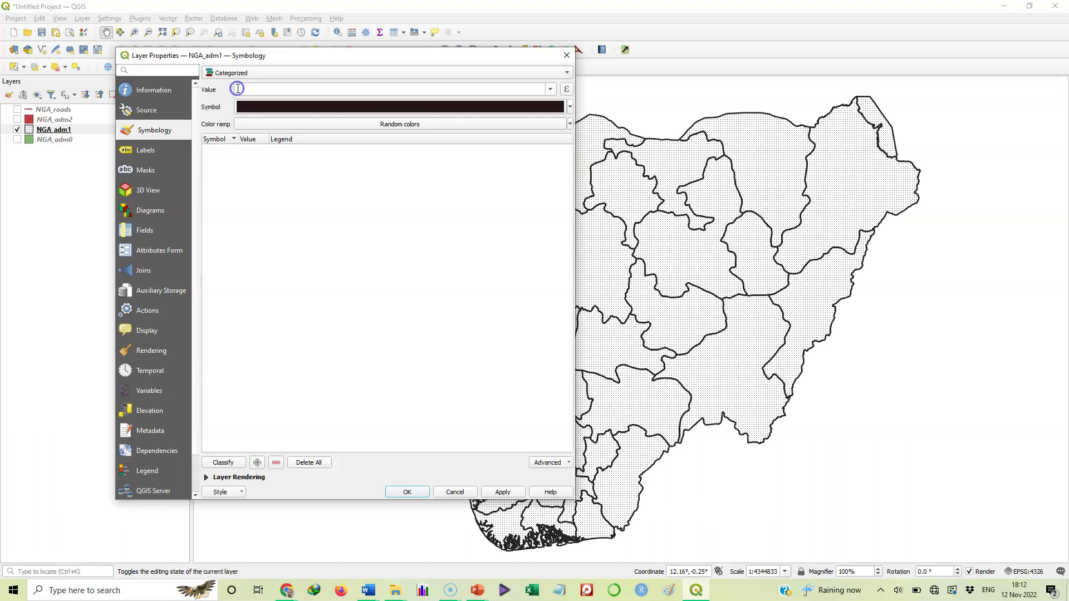
click(550, 90)
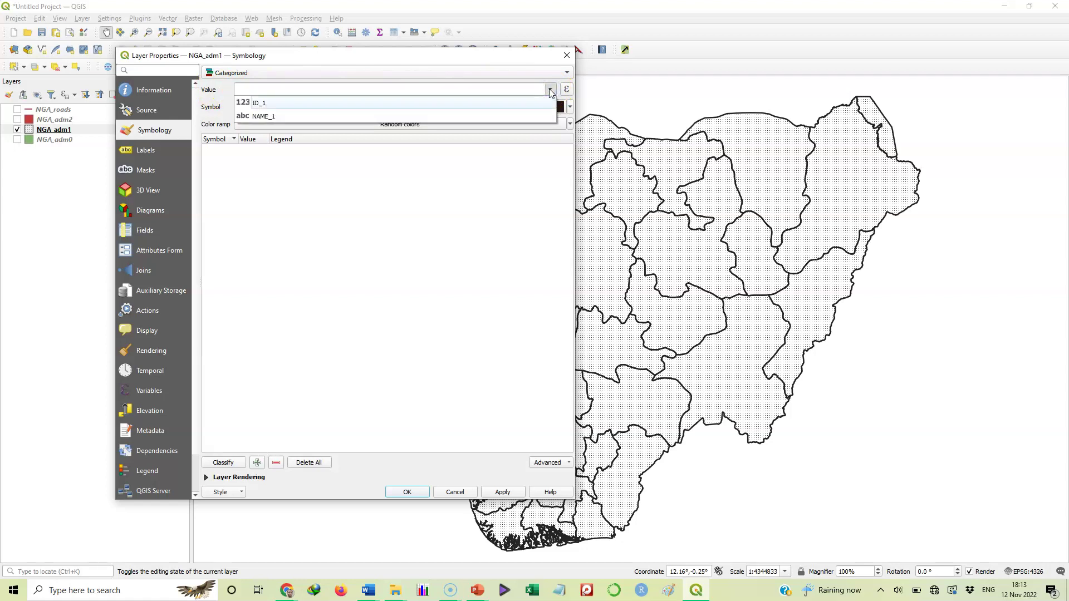
click(475, 116)
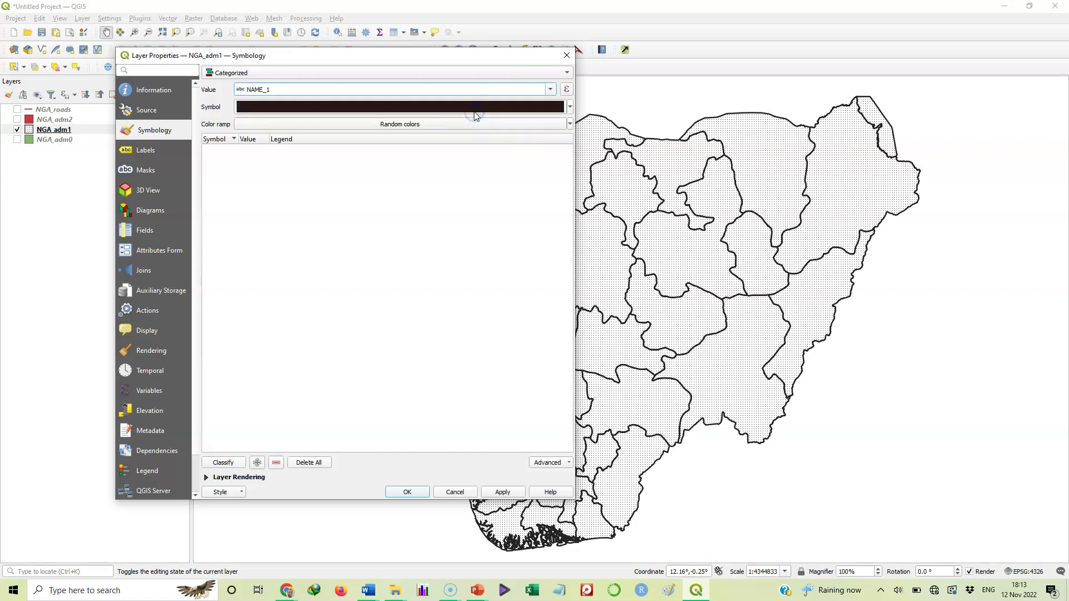
- Classify the NAME_1 categories and apply the per-state random colours
click(221, 463)
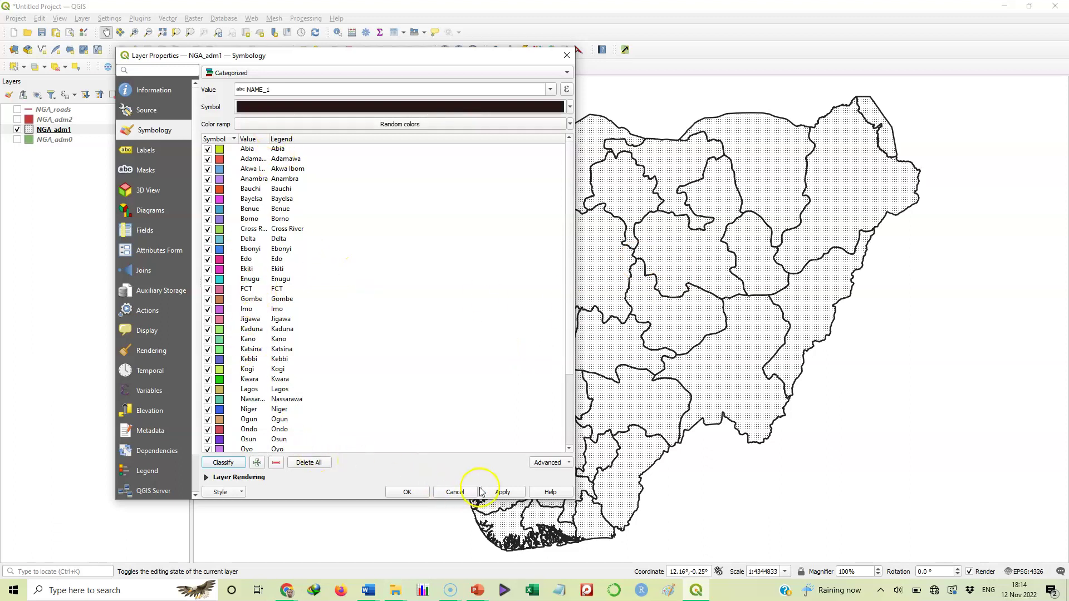
click(493, 493)
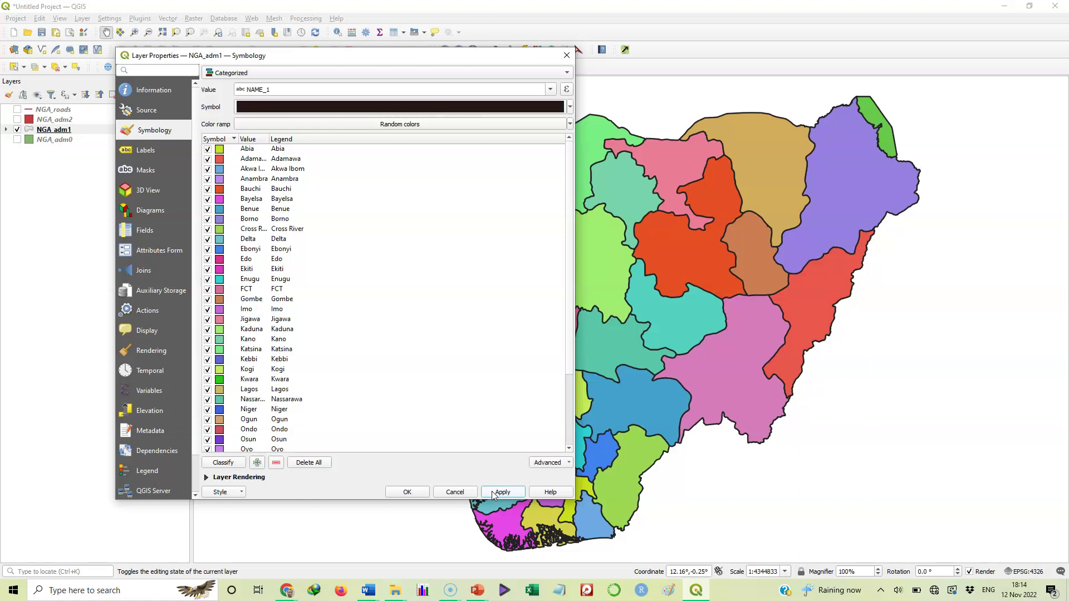
click(408, 492)
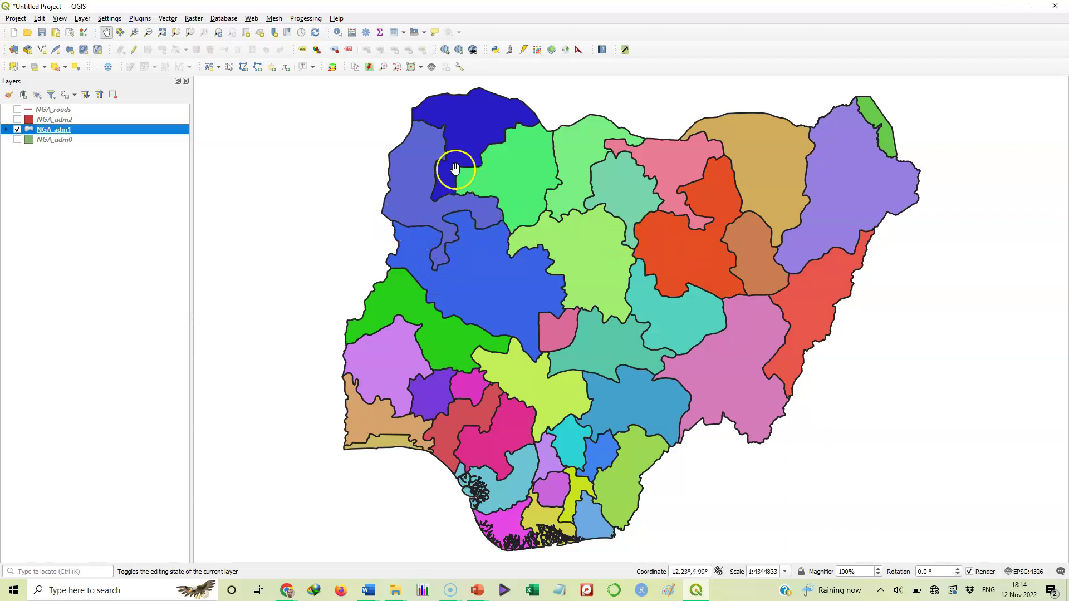
click(128, 130)
double_click(128, 129)
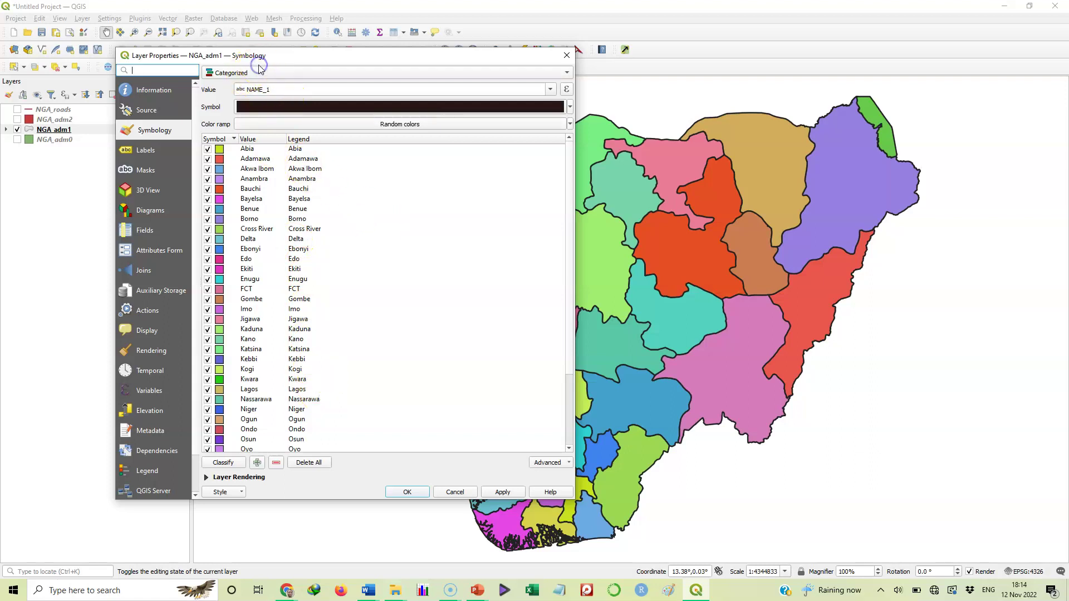
- Return NGA_adm1 to Single Symbol and reduce the Simple Fill stroke width to 0.2 mm
click(255, 72)
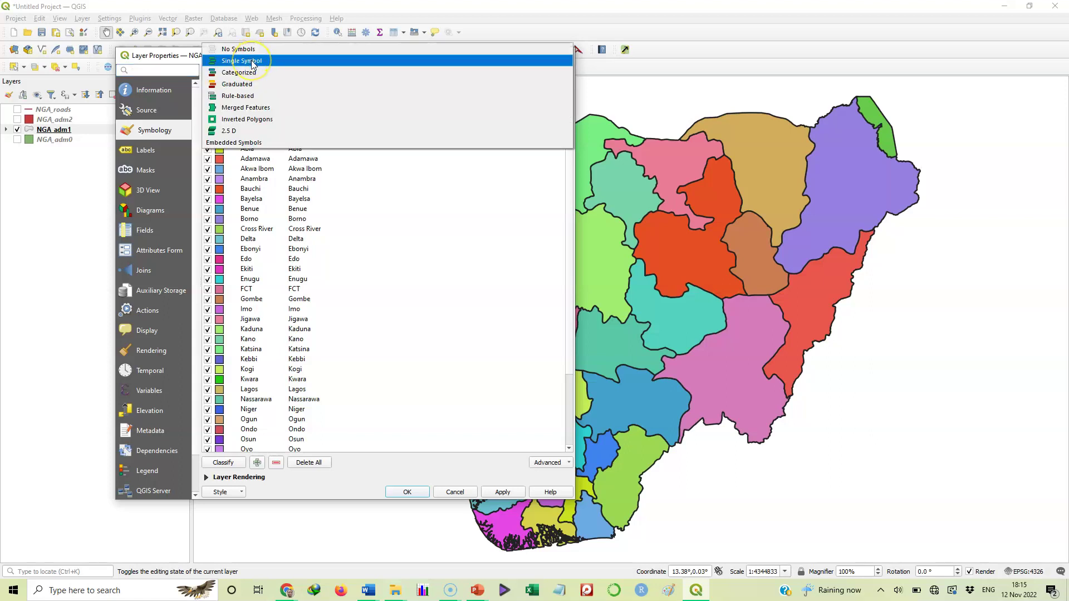
click(252, 61)
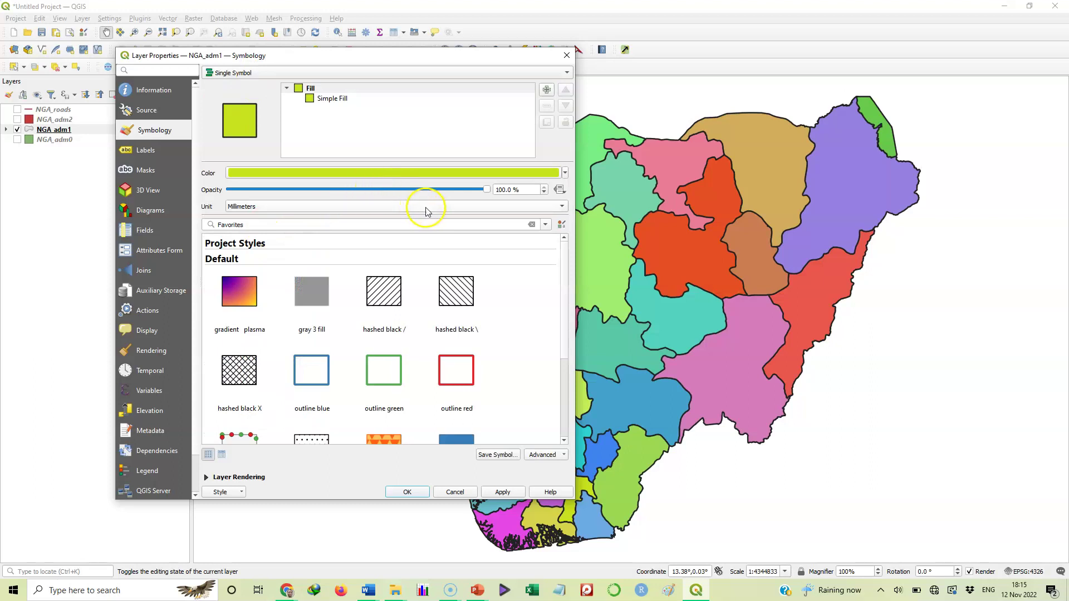
click(337, 99)
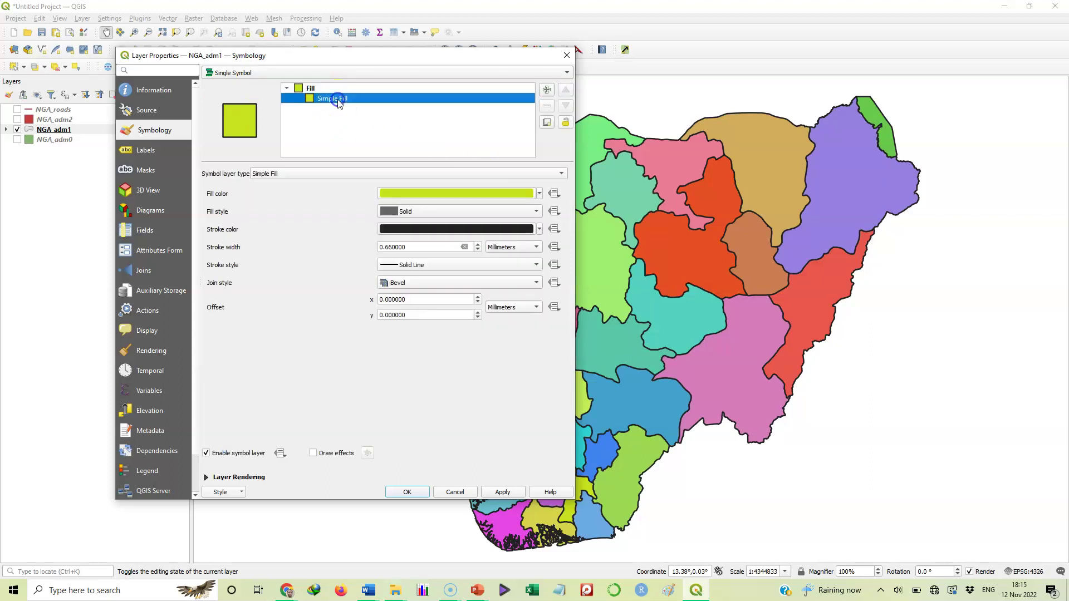
click(392, 247)
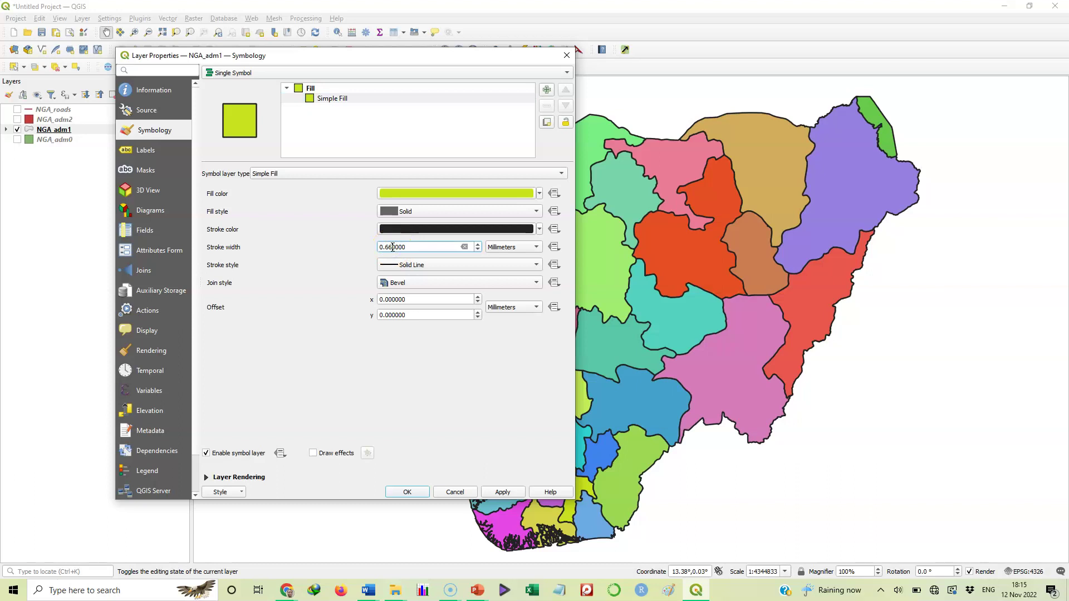
key(BackSpace)
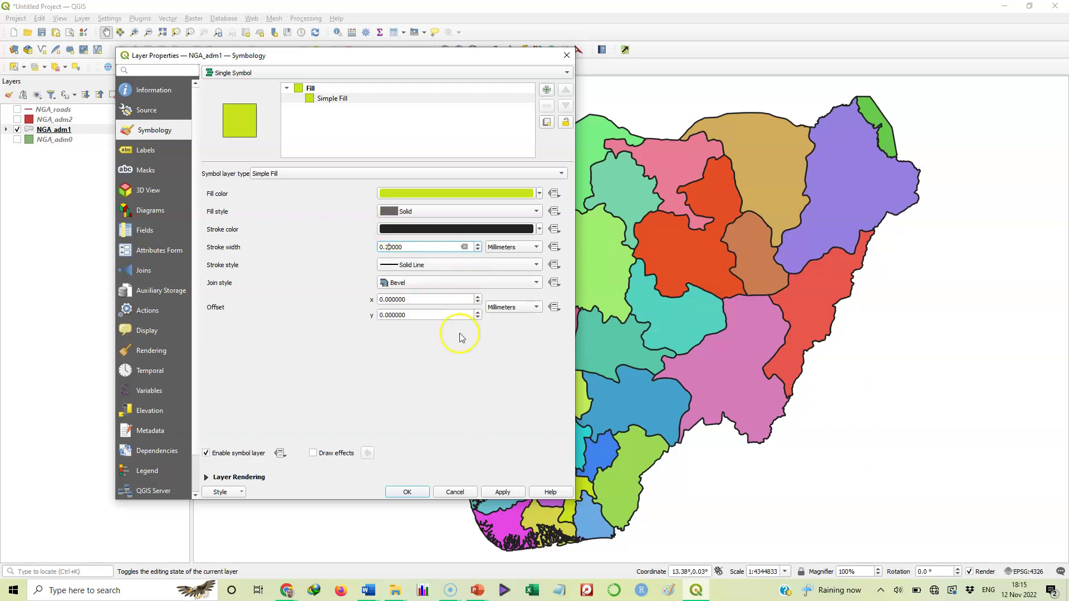
click(500, 492)
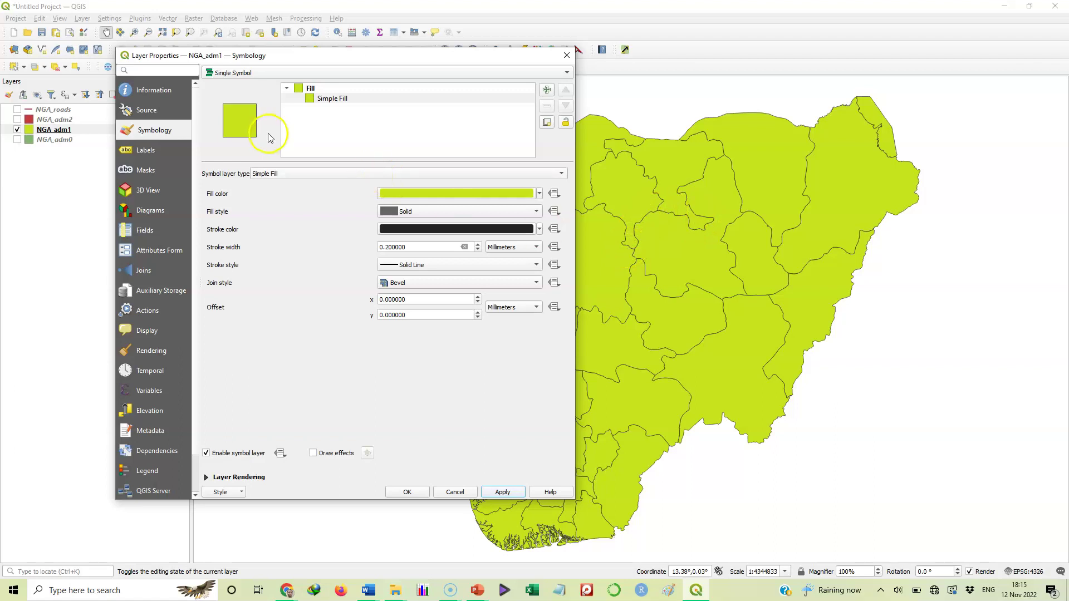
- Categorize NGA_adm1 by NAME_1, classify, apply and close Layer Properties with OK
click(269, 72)
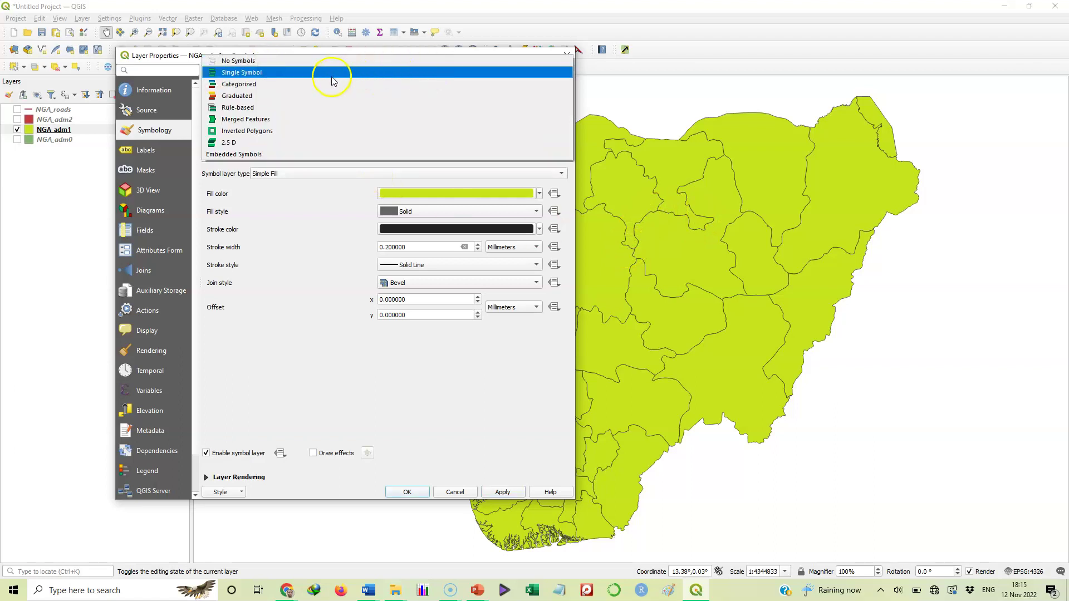
click(260, 86)
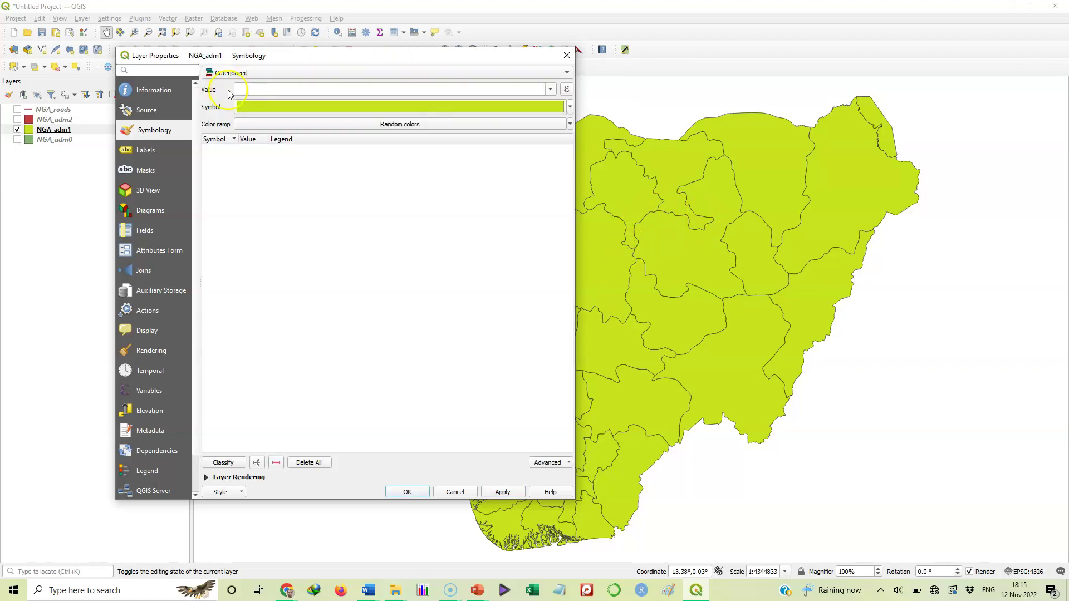
click(550, 89)
click(512, 115)
click(223, 461)
click(501, 492)
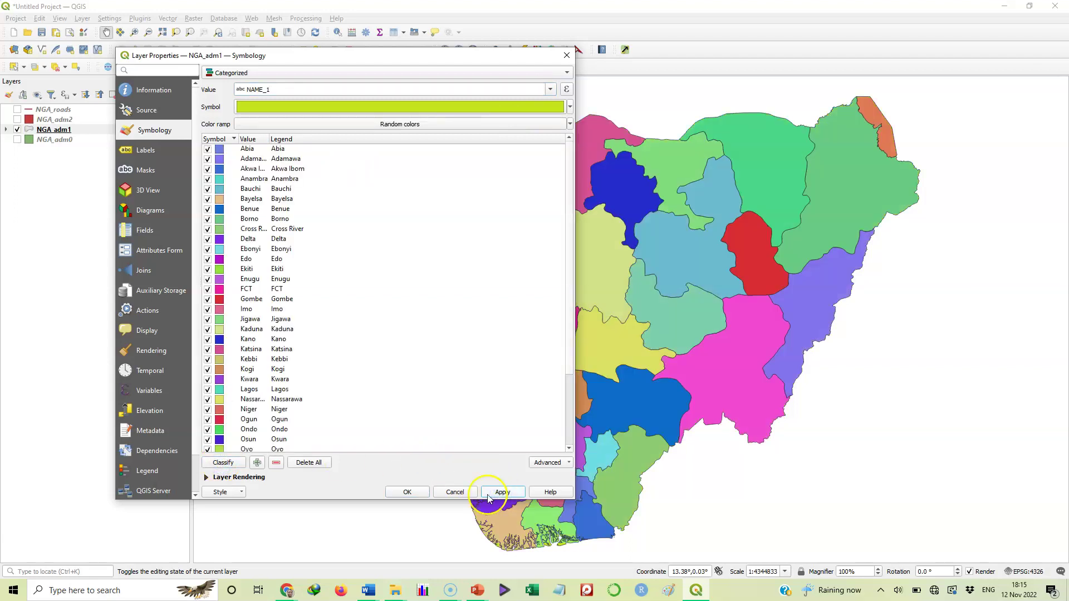
click(405, 493)
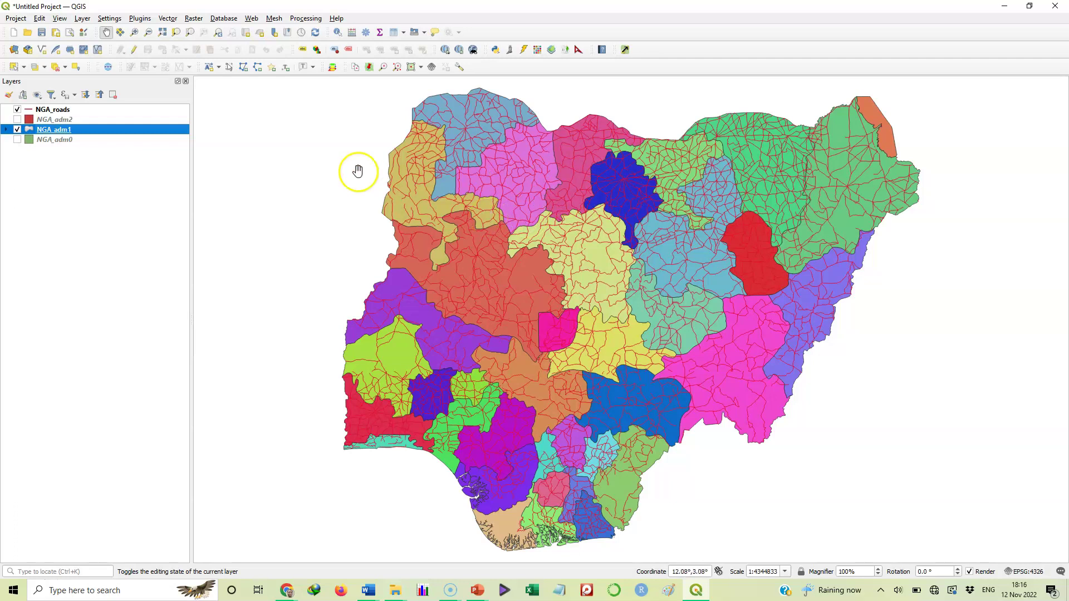
click(18, 111)
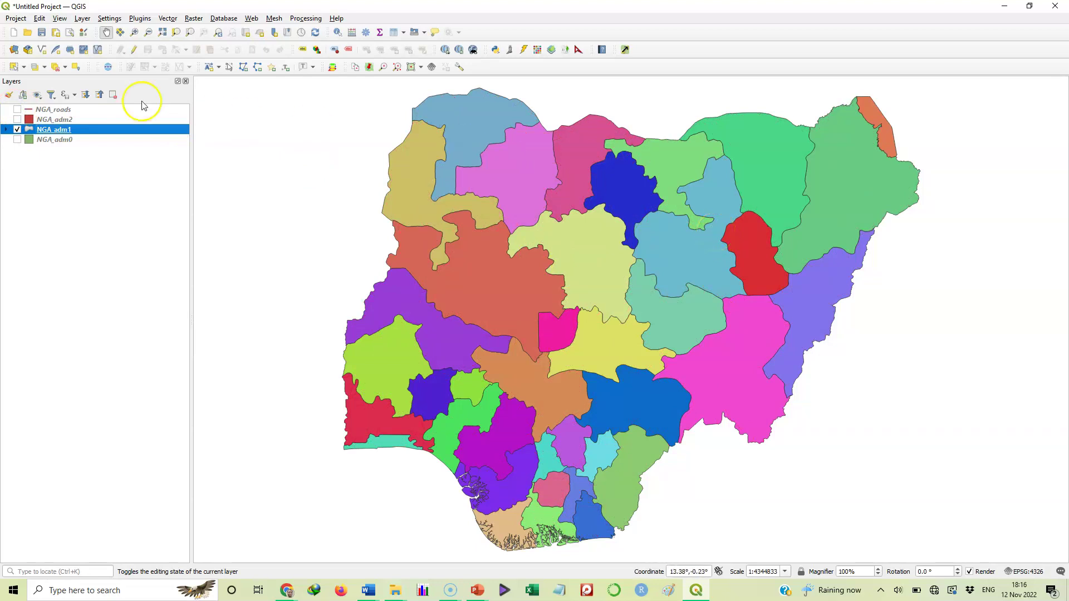
click(17, 109)
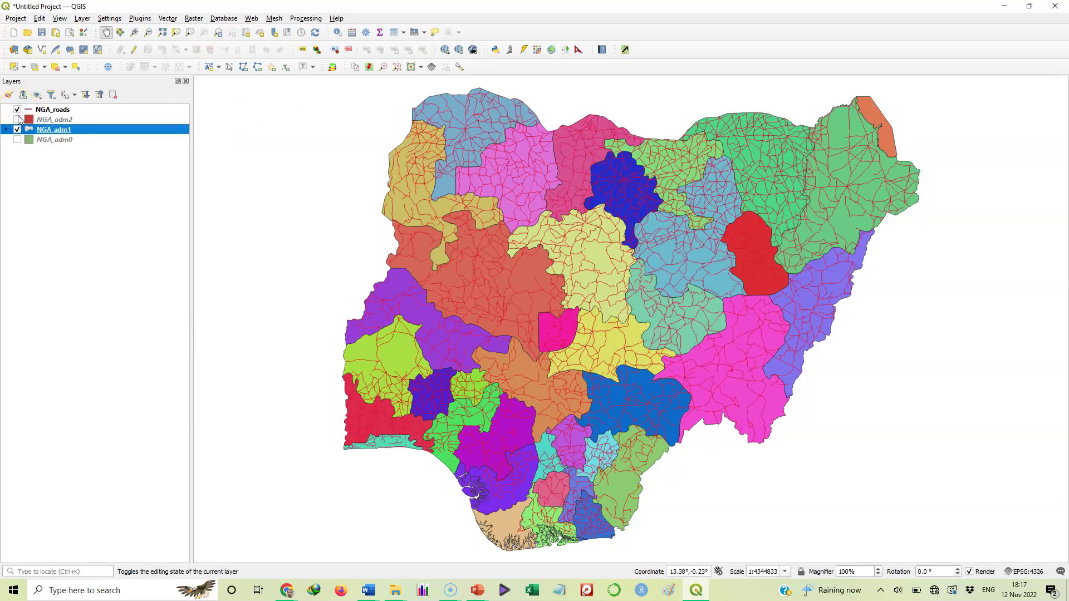
click(17, 129)
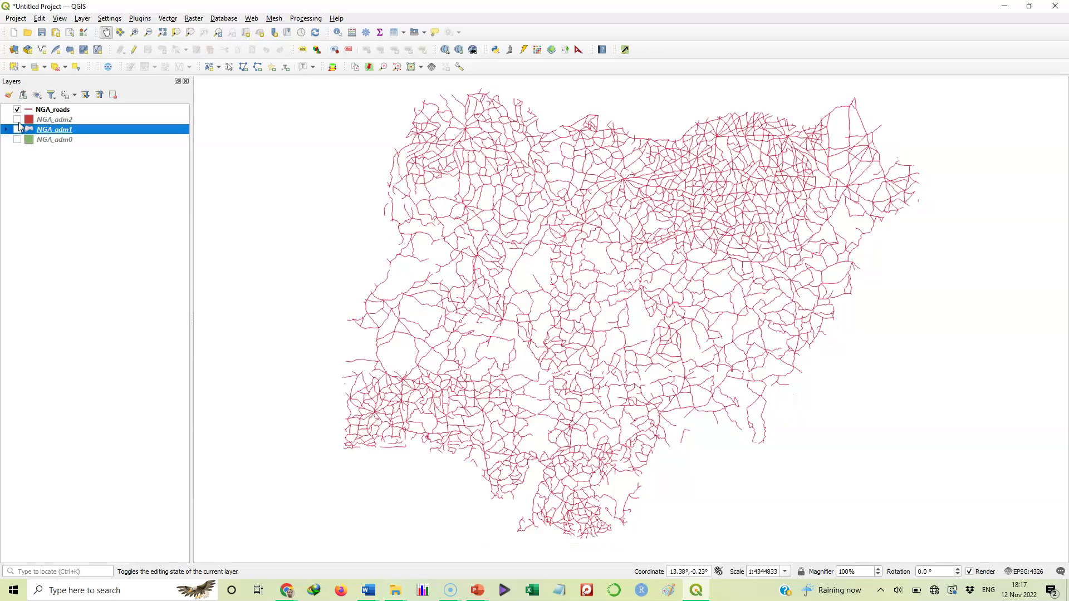
click(17, 110)
click(17, 130)
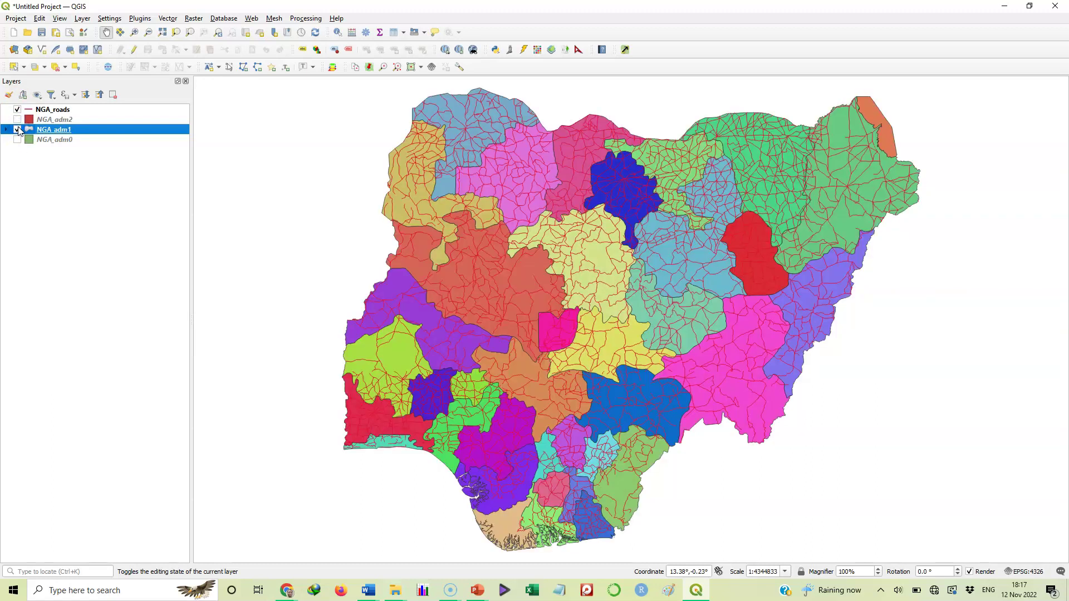